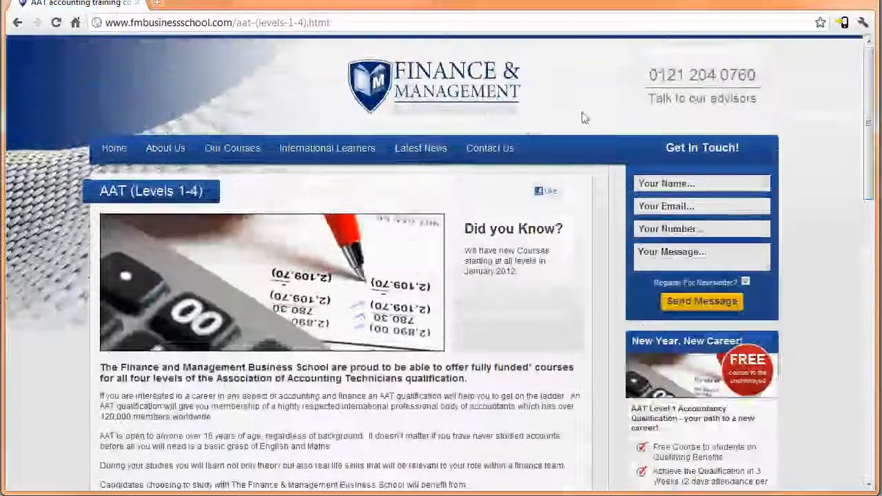
Open the Contact Us page and look over its map, contact details and legal information.
left_click(493, 150)
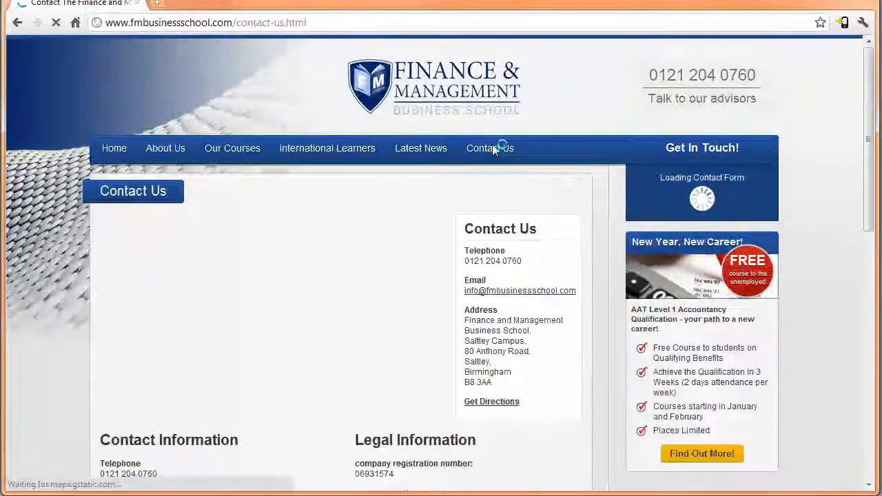
left_click_drag(870, 114, 864, 155)
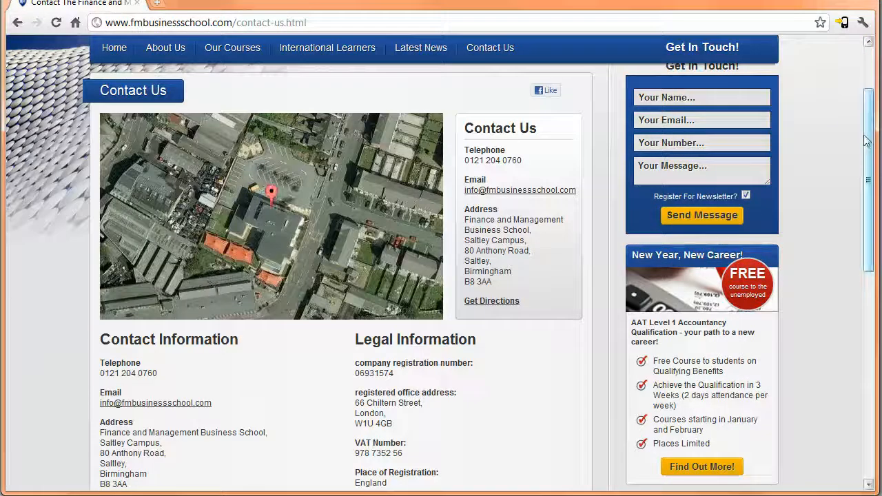
left_click_drag(866, 140, 870, 243)
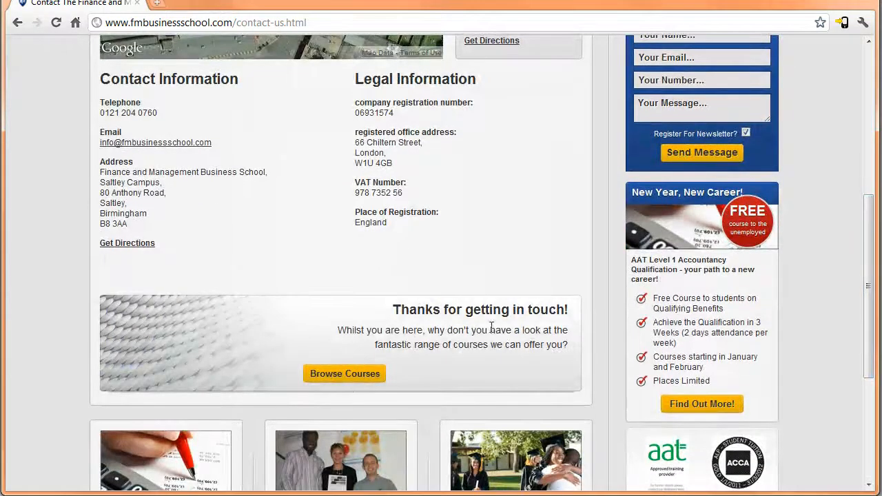
left_click_drag(547, 373, 437, 310)
left_click(457, 259)
scroll(457, 259, "up", 3)
left_click_drag(399, 393, 384, 293)
left_click(528, 328)
scroll(528, 328, "up", 3)
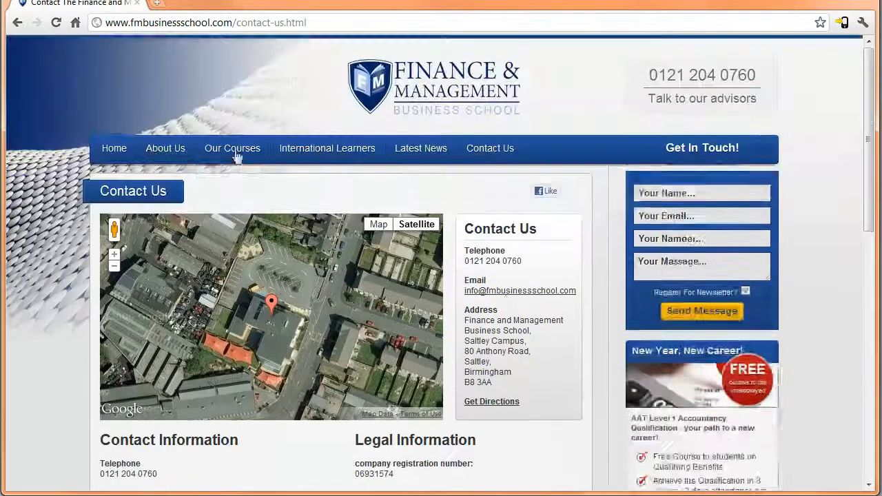
mouse_move(264, 161)
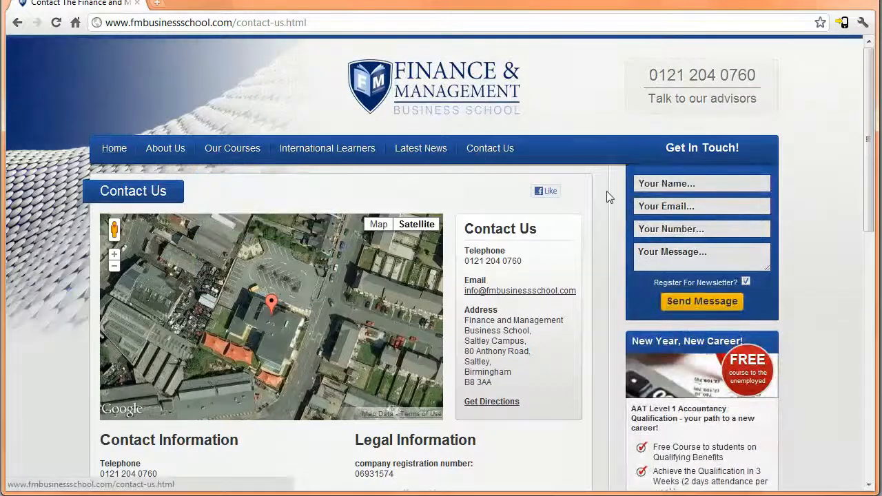
scroll(599, 272, "down", 9)
scroll(553, 356, "up", 7)
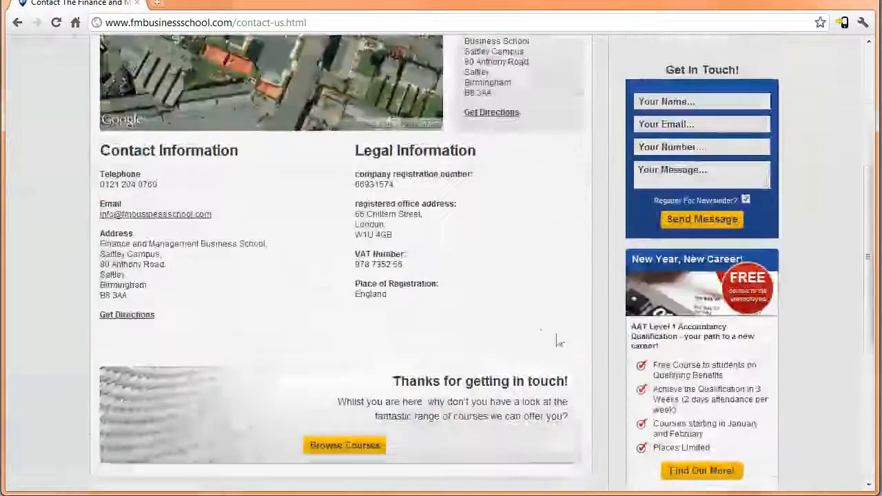
Open the Latest News page and look over its articles.
left_click(427, 105)
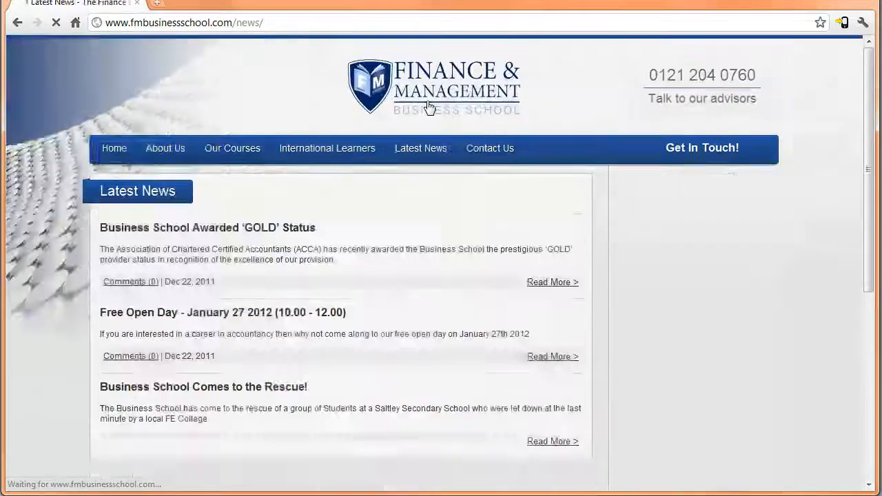
scroll(468, 143, "down", 2)
scroll(414, 145, "up", 2)
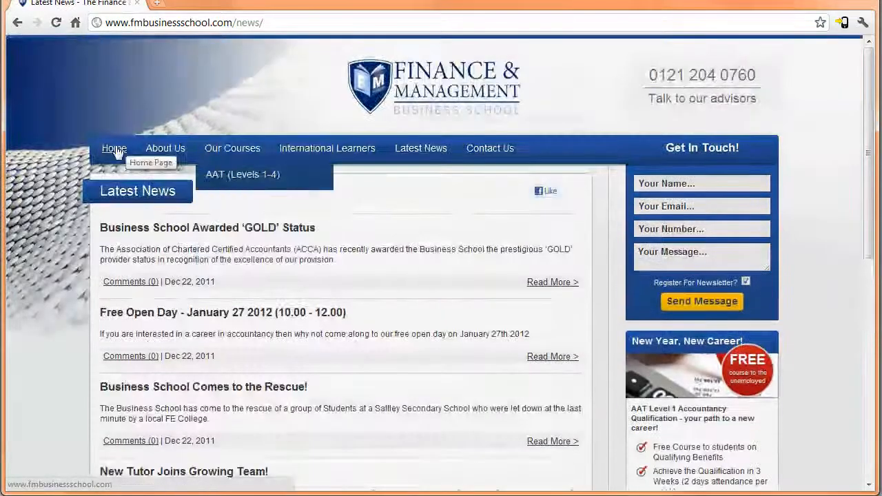
Return to the home page and look through its news section, course blocks and footer links.
left_click(114, 150)
scroll(341, 325, "down", 9)
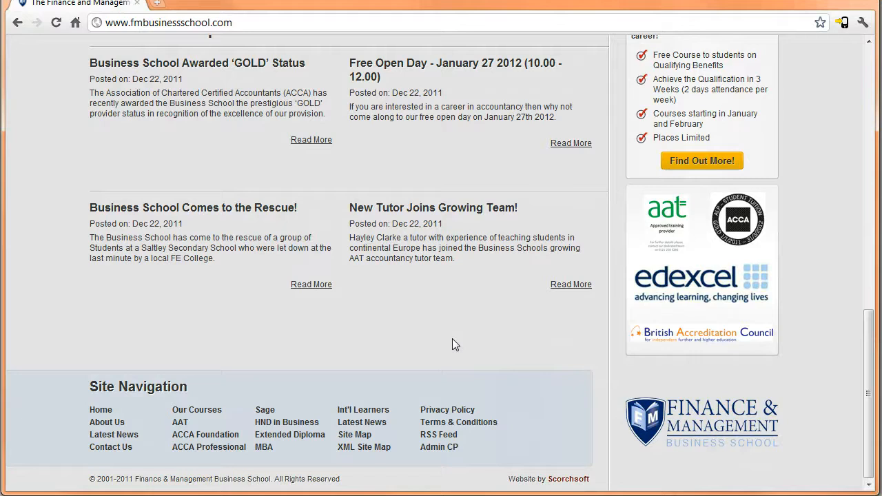
scroll(452, 338, "up", 2)
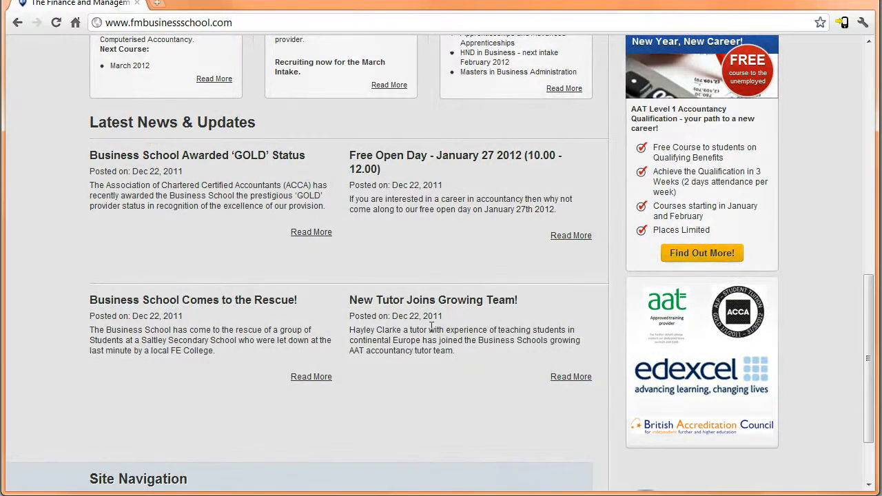
scroll(432, 326, "up", 5)
Add /manager to the site address and open the manager login page through the Admin CP footer link.
left_click(289, 29)
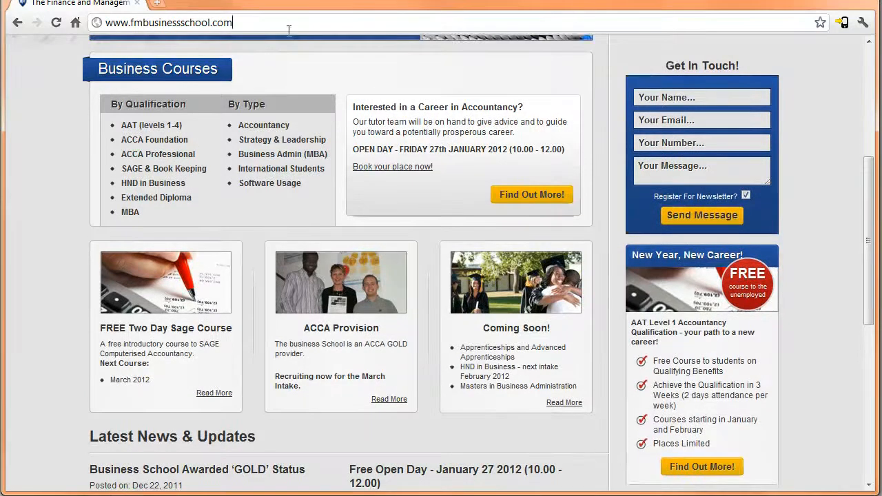
type("/")
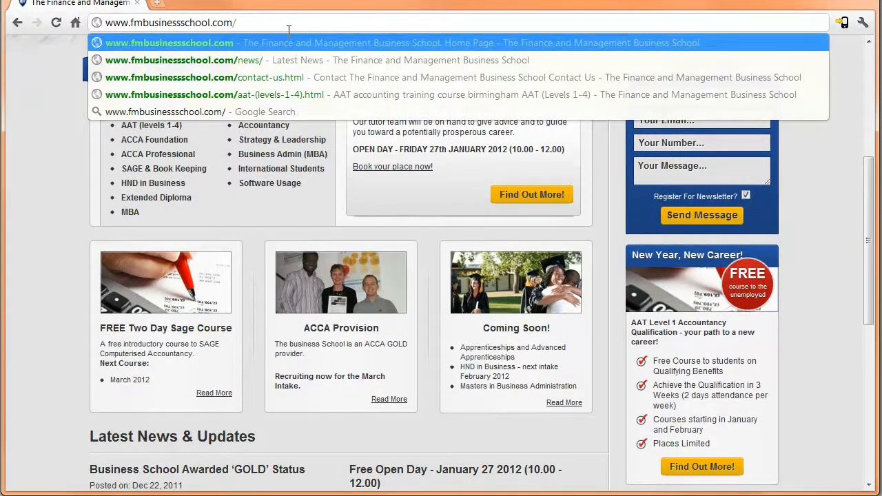
type("manager")
key("Return")
scroll(23, 154, "down", 5)
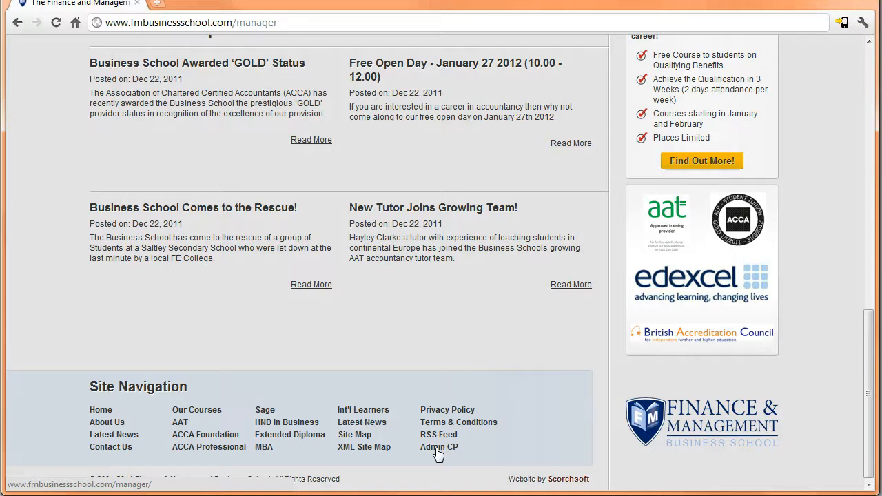
left_click(438, 448)
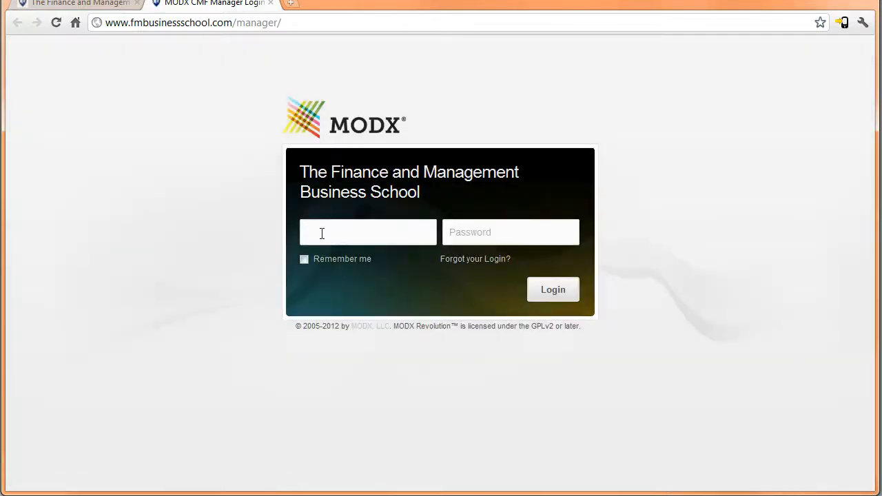
Log in to the manager with the username admin and the account password.
left_click(323, 232)
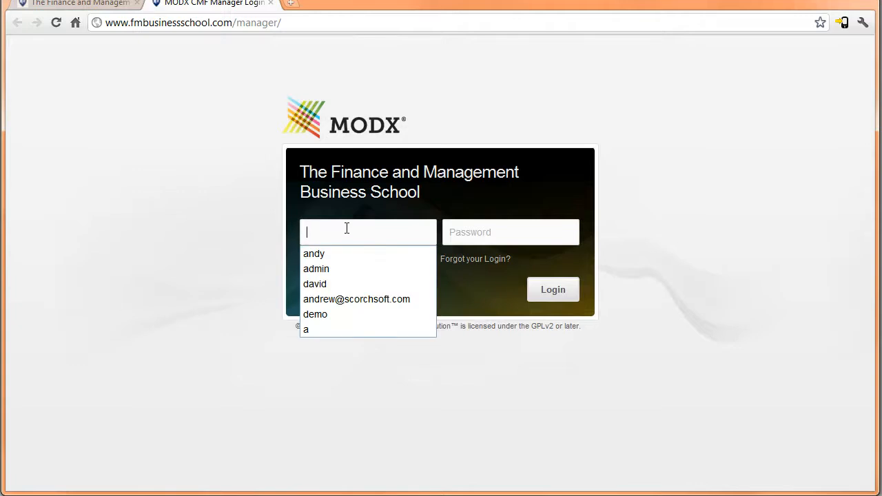
type("and")
key("BackSpace")
key("BackSpace")
type("d")
key("Tab")
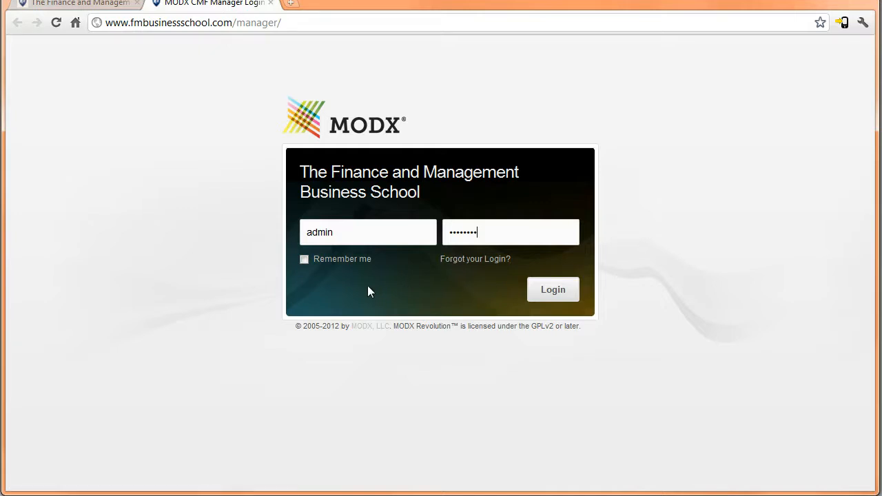
left_click(551, 302)
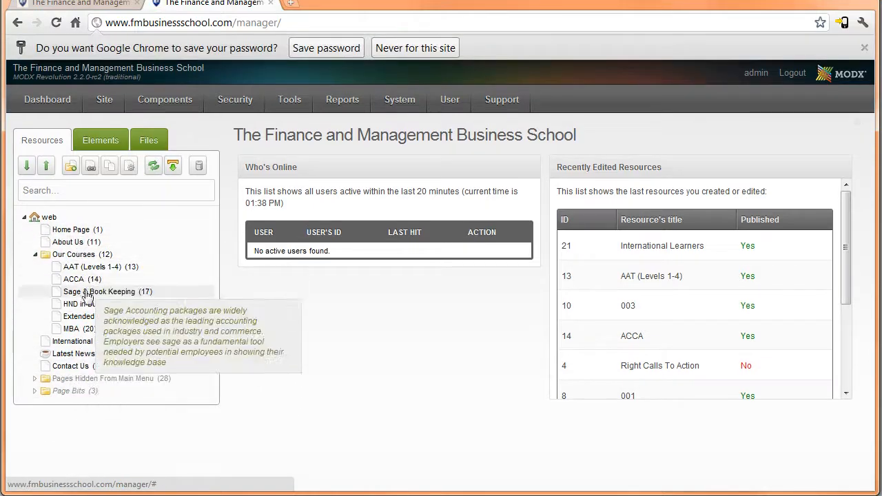
Look through the manager's Resources, Elements and Files trees, ending on the Resources tree.
left_click(80, 141)
left_click(149, 140)
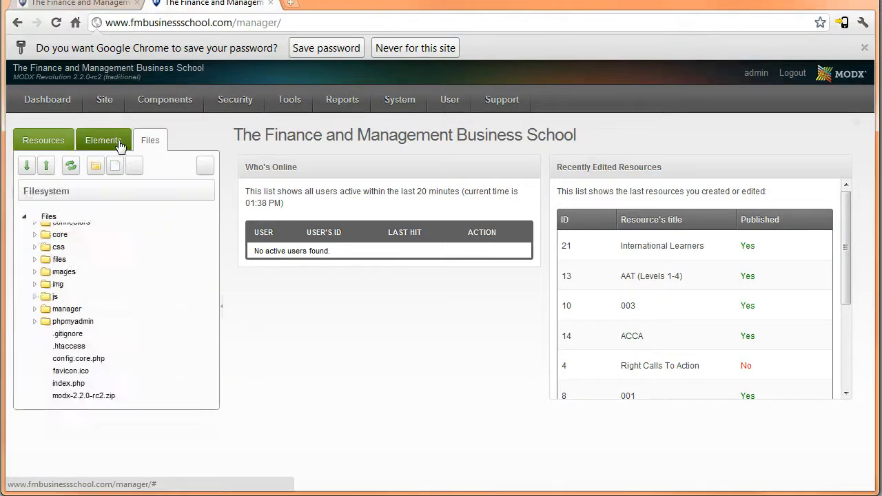
left_click(120, 144)
left_click(43, 141)
left_click(92, 147)
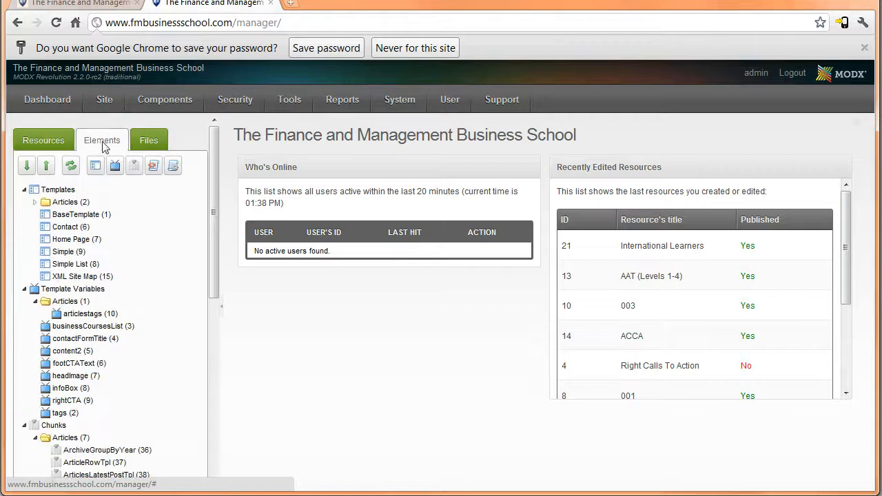
left_click(143, 141)
left_click(64, 144)
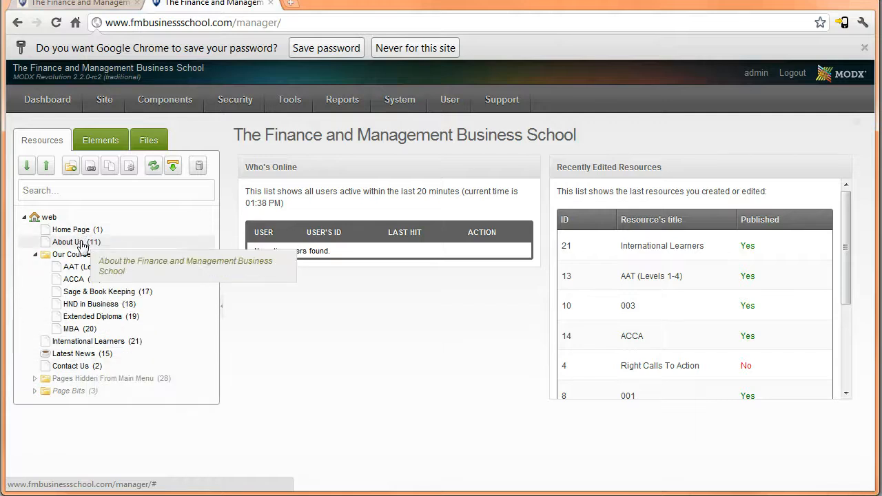
Check the Our Courses menu on the live site and move the ACCA page out of Our Courses, directly below About Us.
left_click(100, 5)
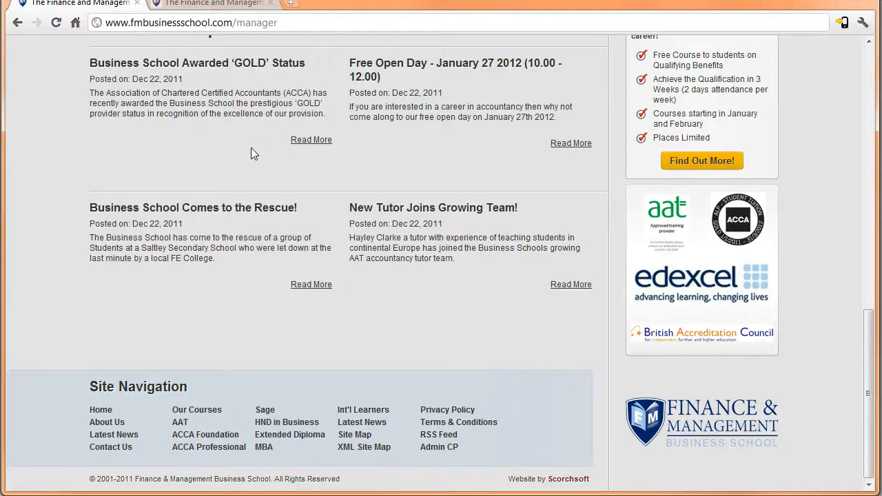
scroll(252, 105, "up", 10)
mouse_move(219, 154)
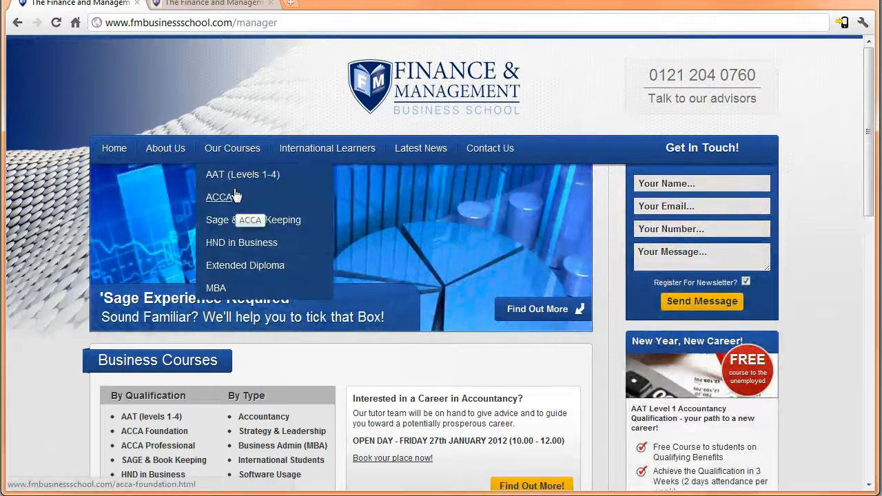
left_click(210, 3)
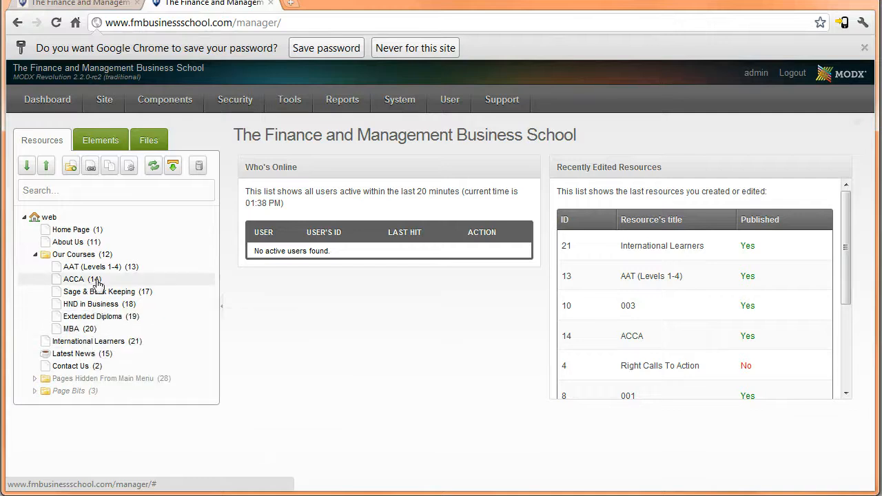
left_click_drag(81, 281, 122, 251)
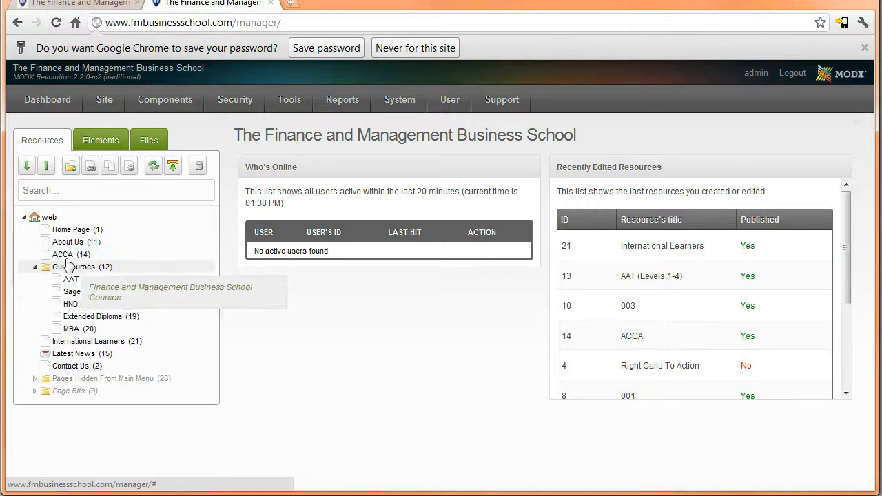
Reload the live website to check where ACCA sits in its main menu, and return to the manager.
left_click(82, 4)
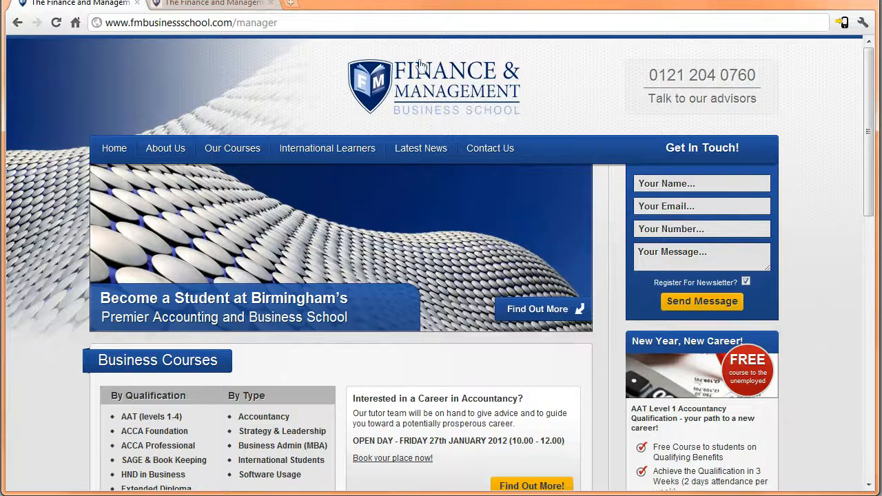
left_click(54, 25)
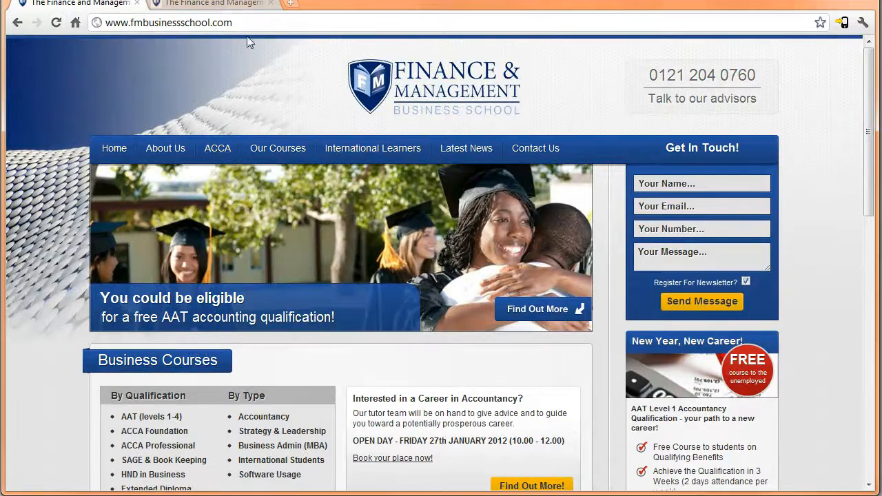
left_click(212, 6)
mouse_move(215, 99)
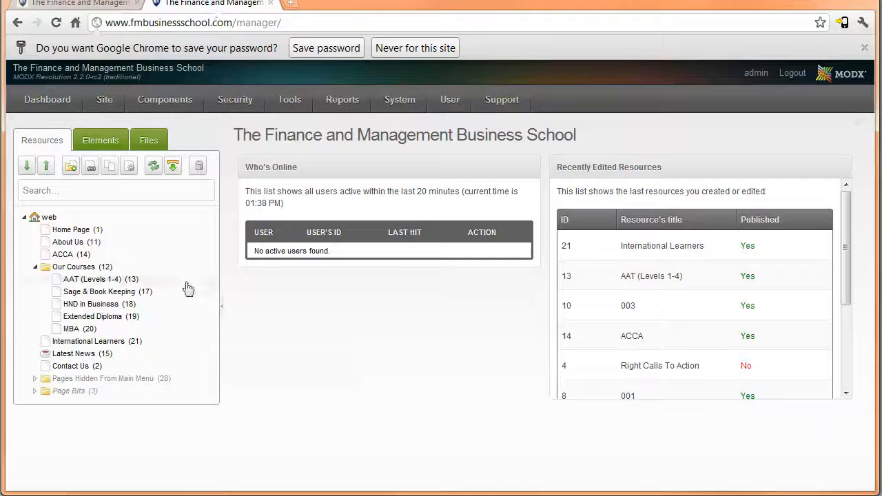
Move the ACCA page back into Our Courses, between AAT (Levels 1-4) and Sage & Book Keeping.
left_click_drag(77, 254, 129, 299)
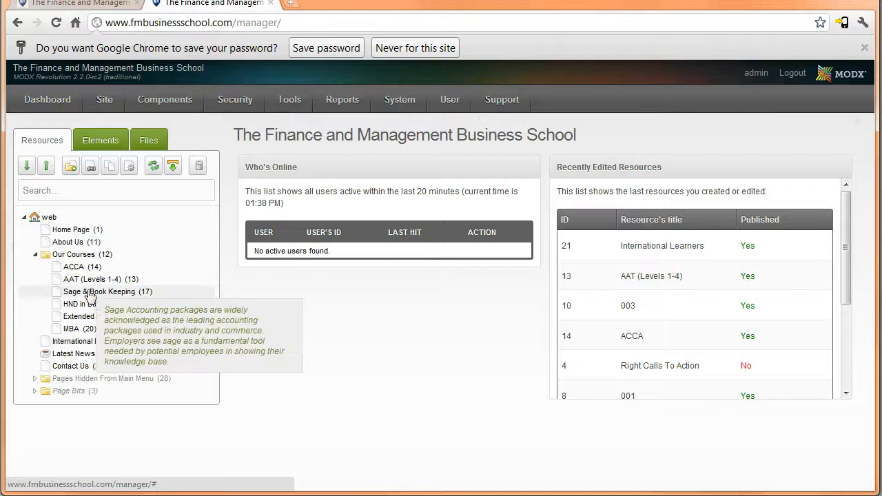
mouse_move(89, 279)
left_mouse_down()
mouse_move(105, 269)
mouse_move(94, 264)
left_mouse_up()
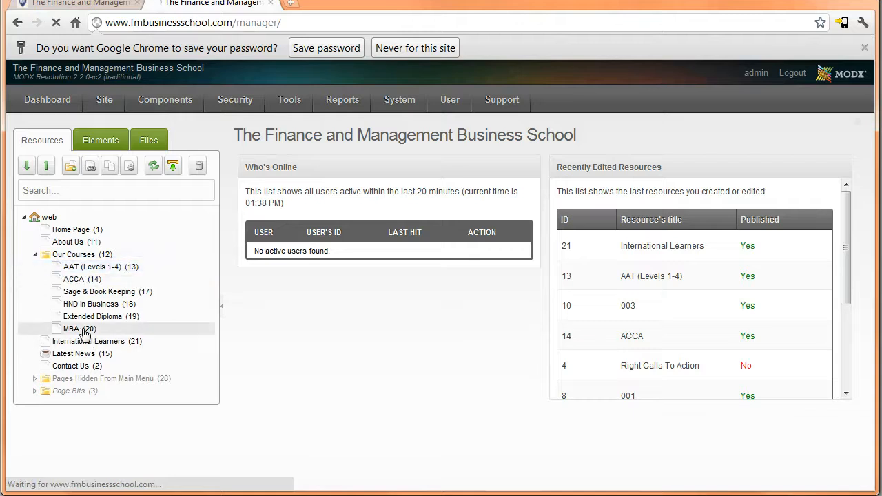
Open the MBA page for editing, look over its document fields and content, and return to the live website.
left_click(71, 330)
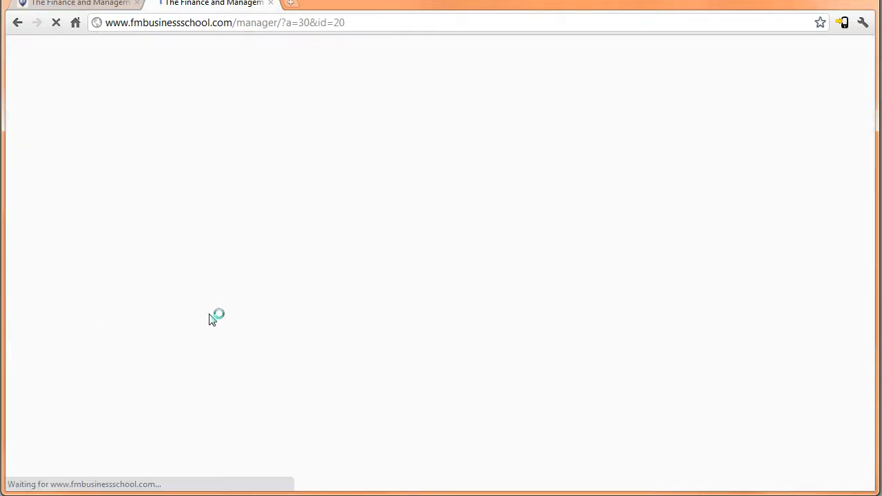
left_click(107, 8)
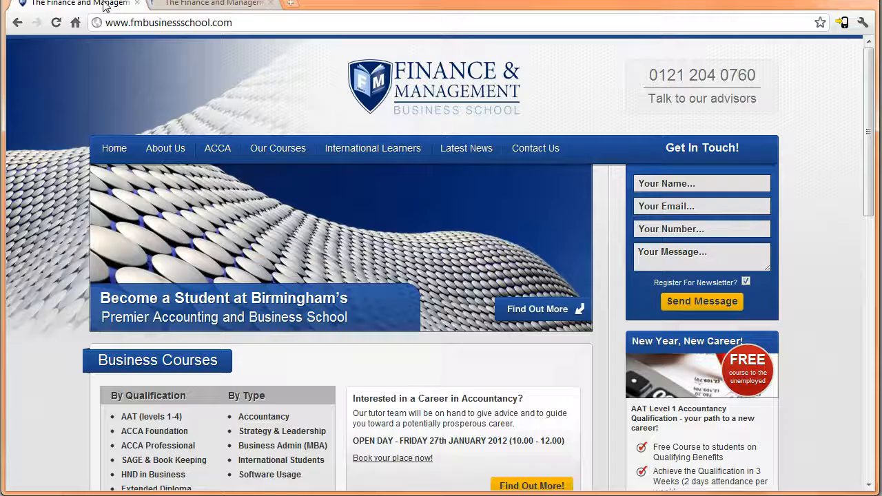
left_click(224, 8)
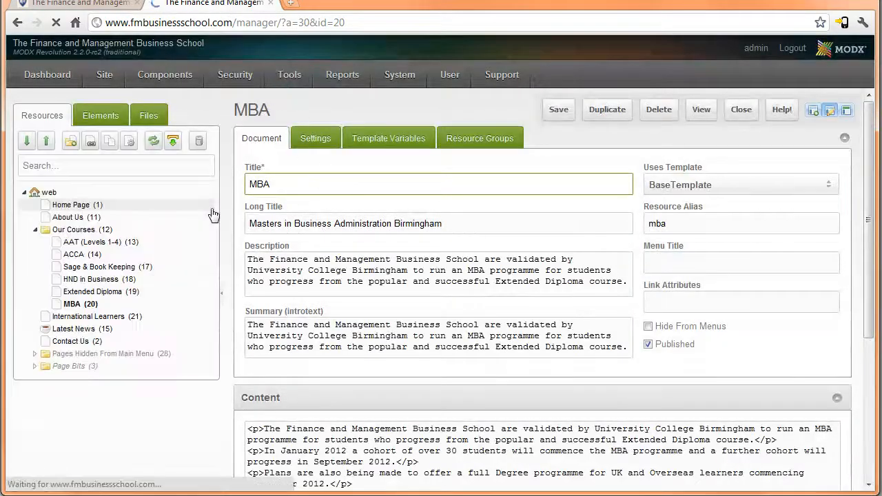
mouse_move(295, 254)
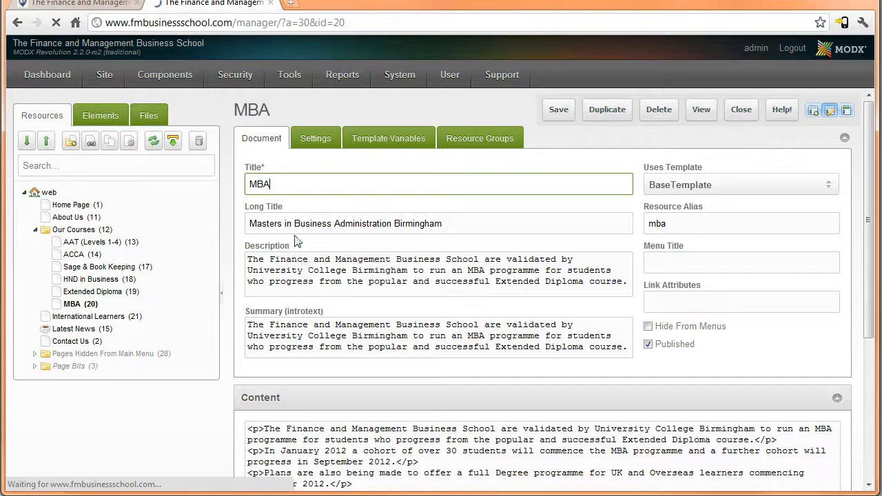
scroll(434, 365, "down", 1)
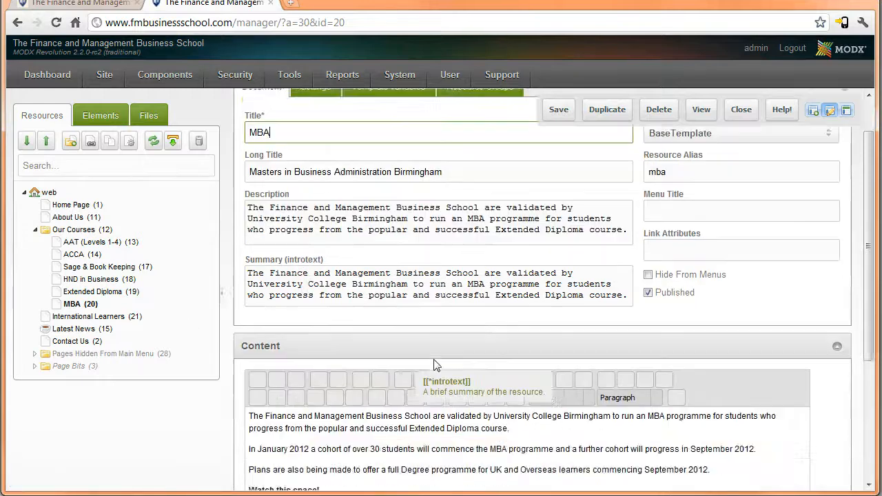
left_click(76, 3)
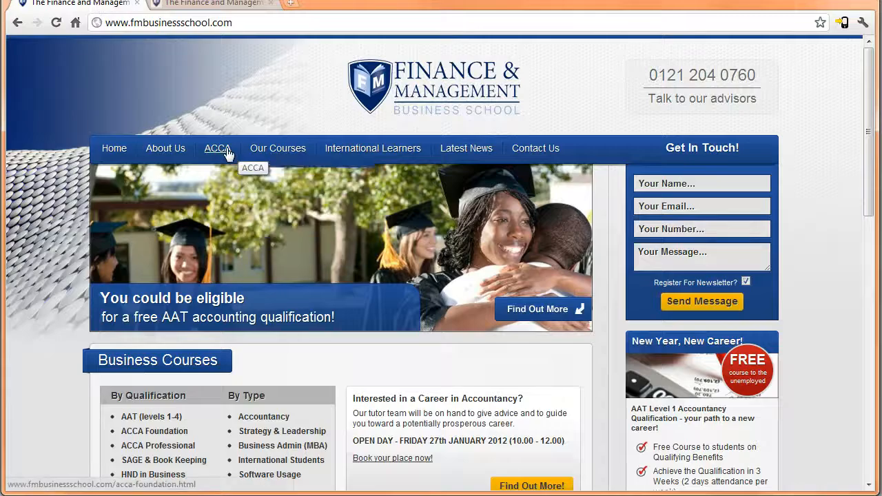
Open the MBA page from the live site's Our Courses menu and look over its content.
mouse_move(252, 158)
left_click(269, 266)
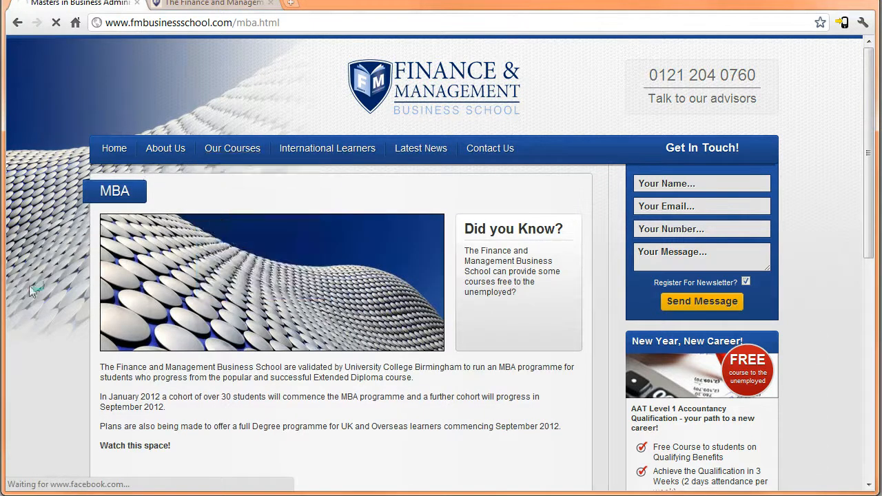
scroll(371, 236, "down", 1)
scroll(303, 424, "down", 1)
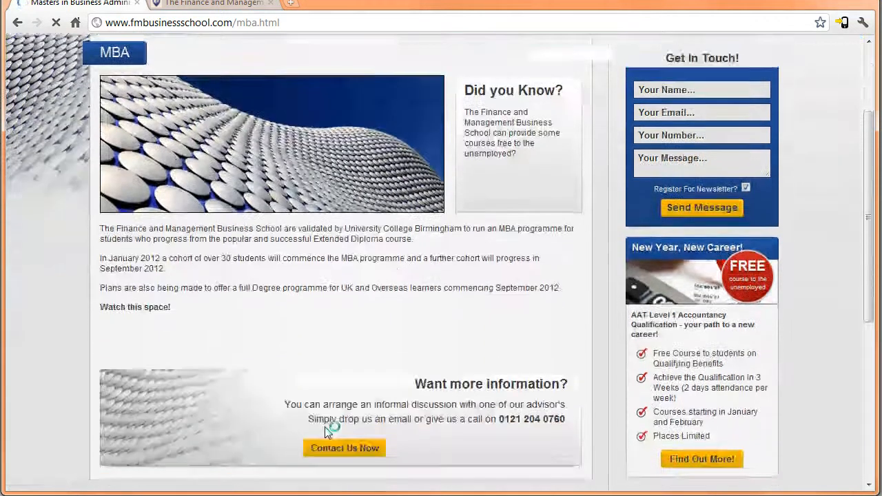
Compare the MBA page's Content text in the manager with the body text on the live page, highlighting both.
left_click(203, 2)
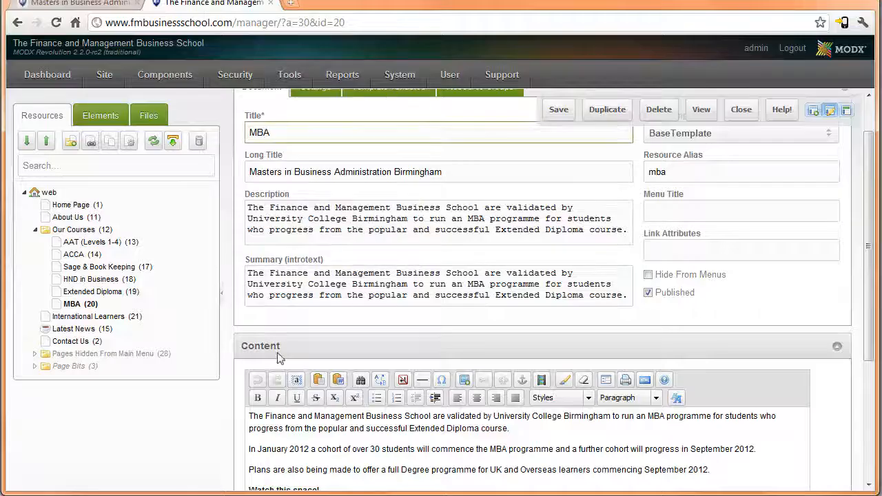
scroll(277, 347, "down", 2)
key("ctrl+a")
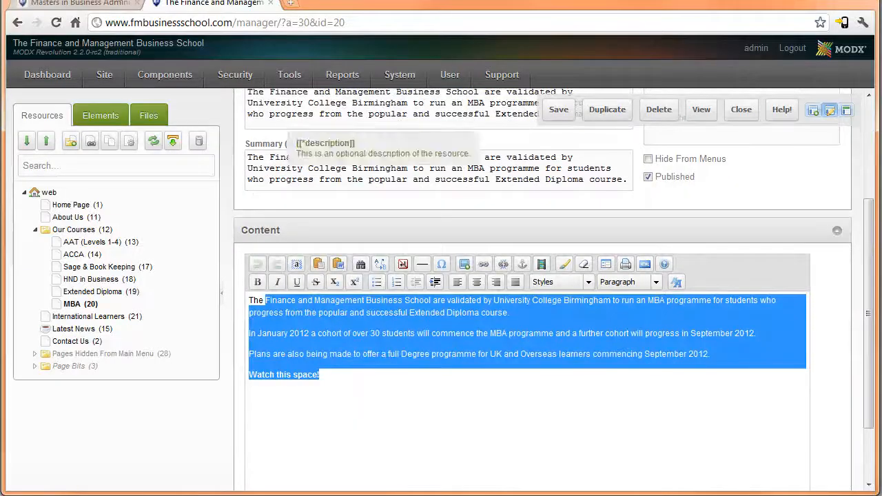
left_click(82, 4)
left_click_drag(101, 229, 240, 310)
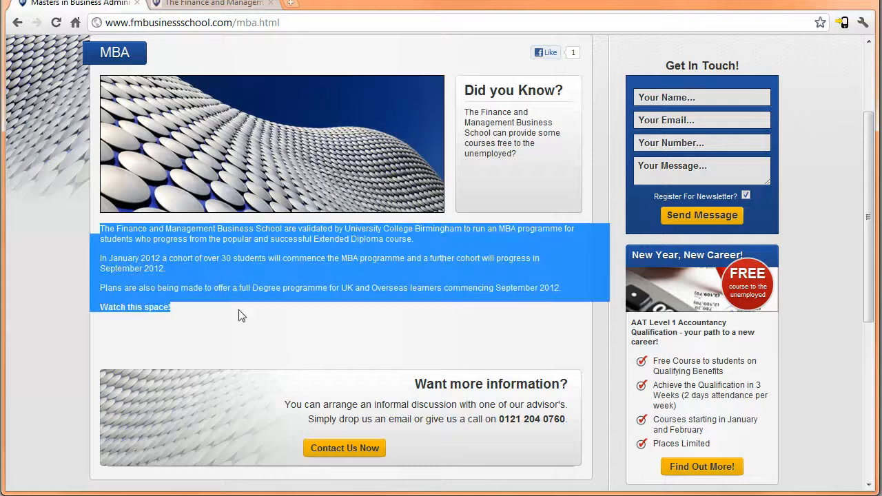
left_click(183, 4)
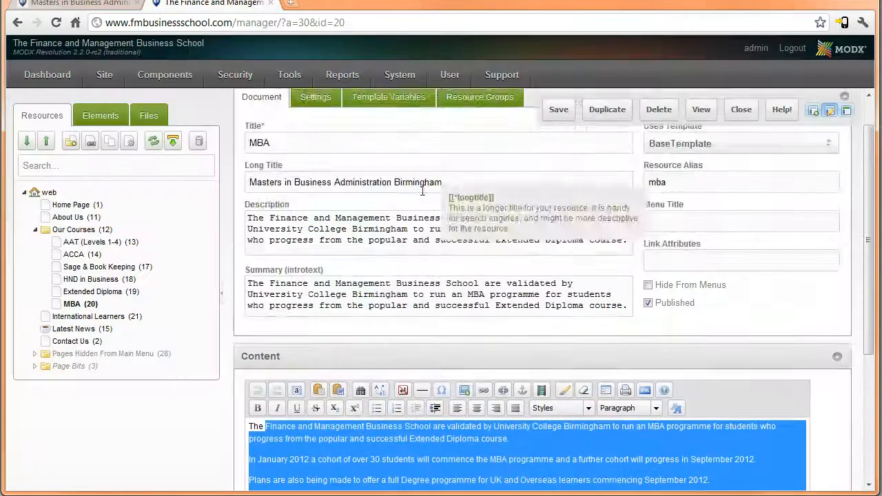
Compare the MBA page's Title and Long Title fields with the heading and browser title of the live page.
scroll(695, 156, "up", 1)
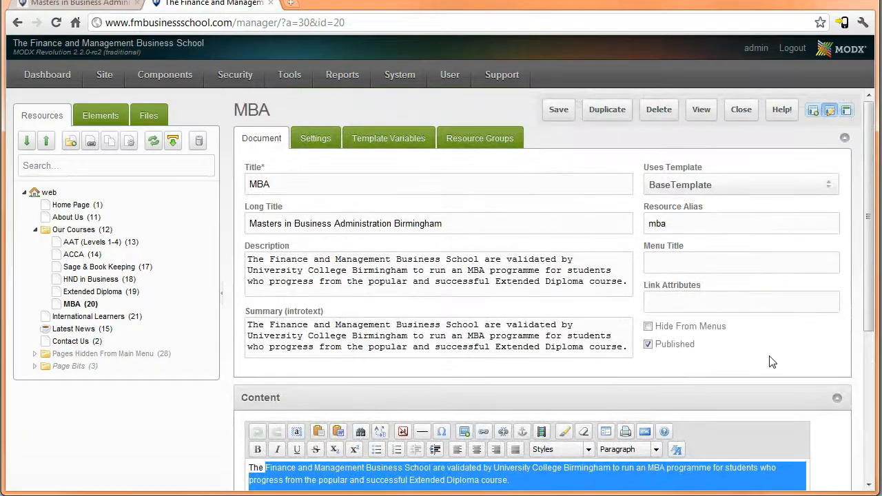
double_click(282, 184)
left_click(126, 3)
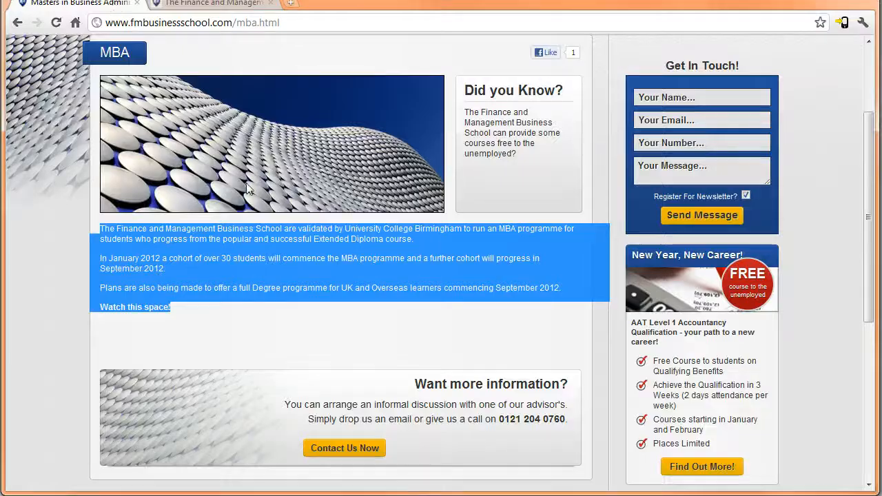
left_click(127, 50)
left_click(178, 5)
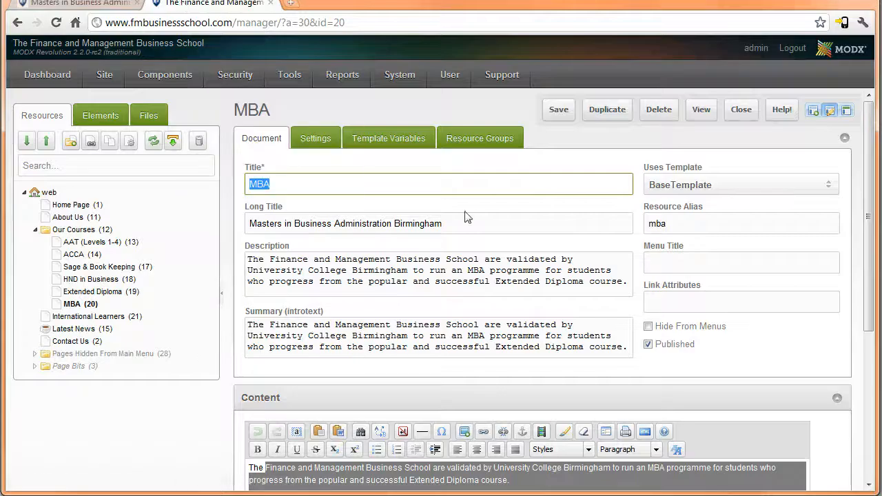
left_click_drag(463, 223, 335, 223)
left_click(103, 3)
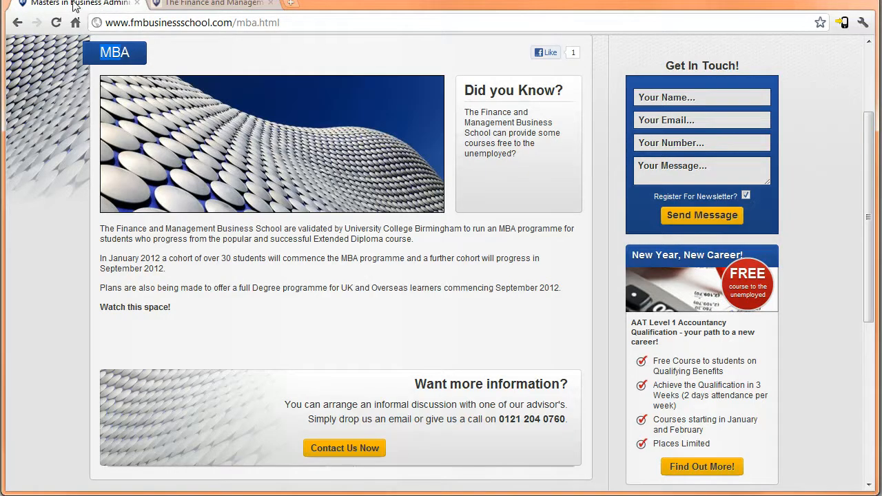
left_click(179, 6)
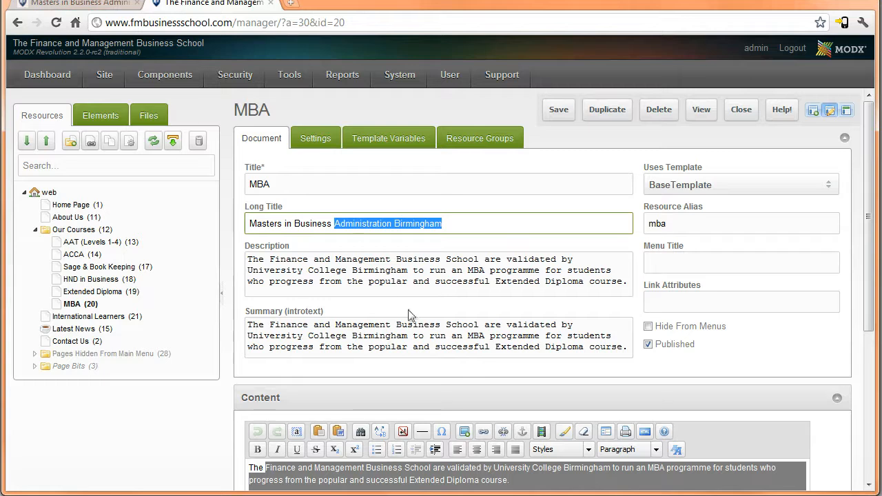
Highlight the MBA page's Description text and its Summary (introtext) to point out both fields.
left_click_drag(624, 282, 248, 259)
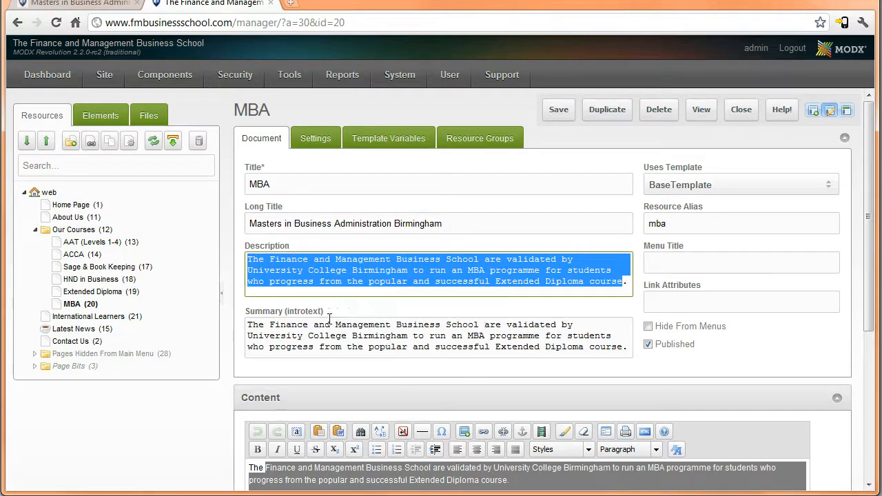
left_click(377, 291)
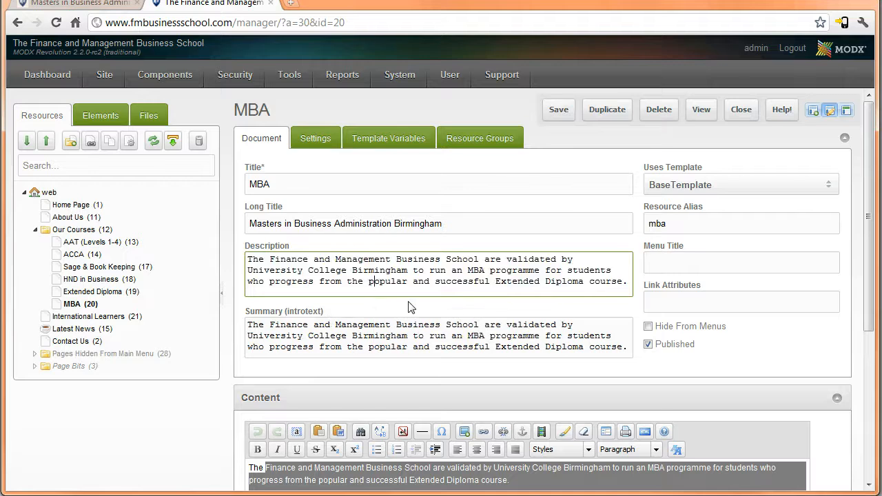
left_click_drag(280, 258, 247, 259)
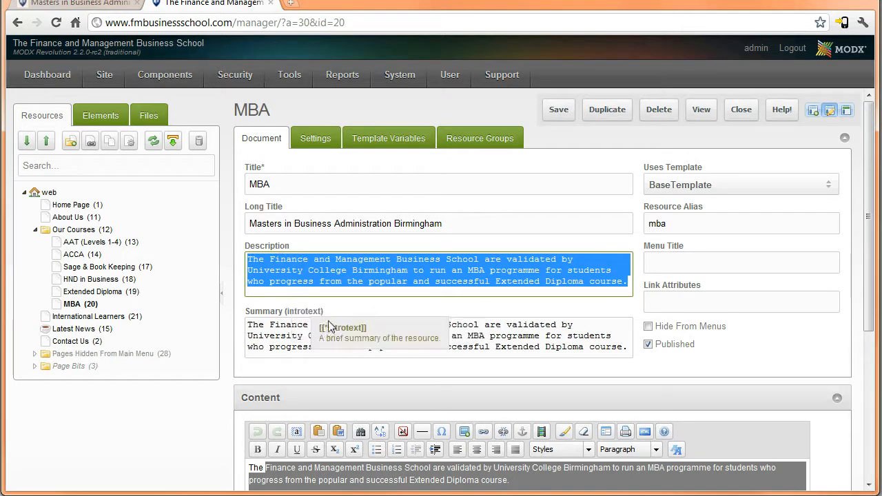
left_click_drag(629, 348, 231, 318)
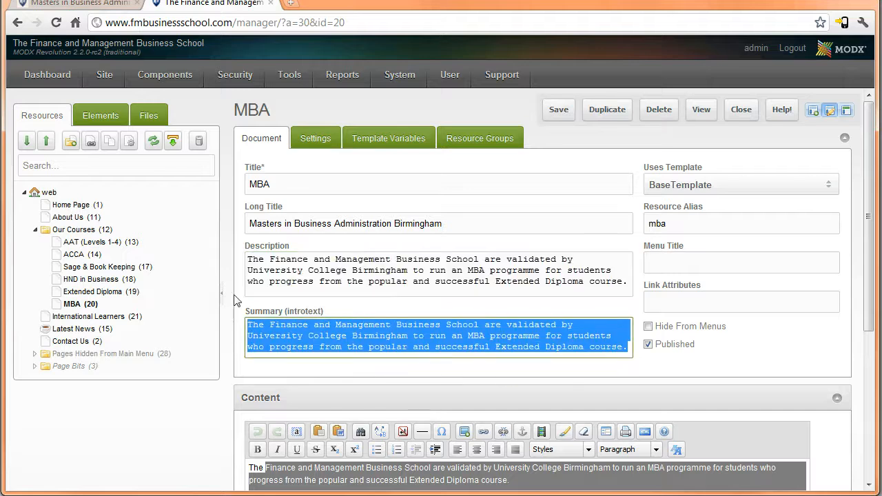
Open the live Our Courses page, highlight the ACCA summary in the course list, and return to the manager.
left_click(76, 3)
scroll(227, 138, "up", 3)
left_click(231, 125)
scroll(234, 262, "down", 1)
left_click_drag(234, 262, 109, 231)
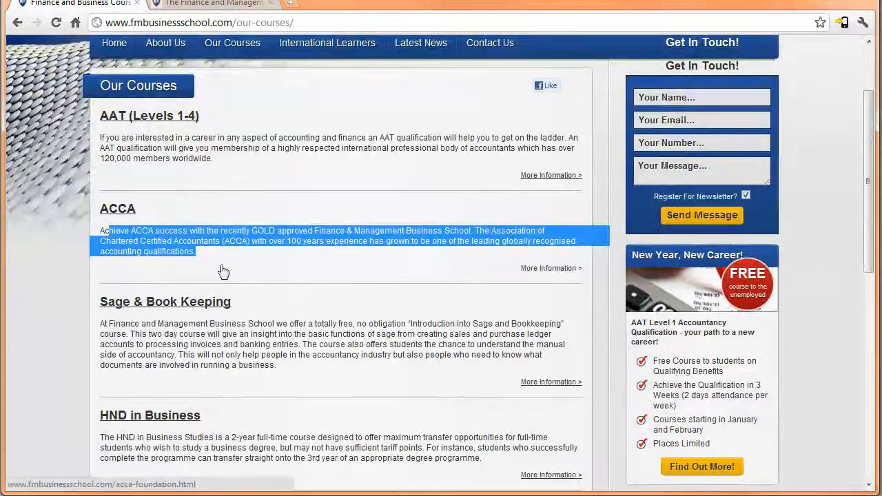
left_click(210, 3)
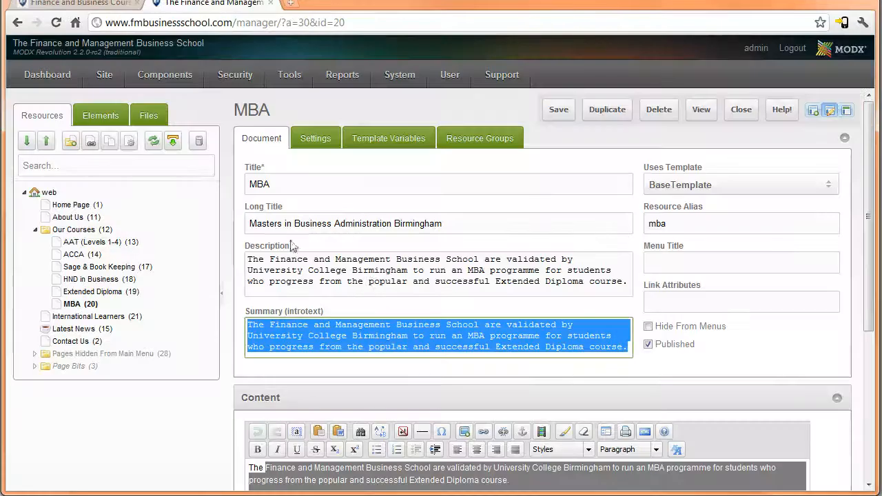
Find the MBA entry in the live Our Courses list, open its page, and return to the manager.
left_click(76, 5)
scroll(112, 219, "down", 5)
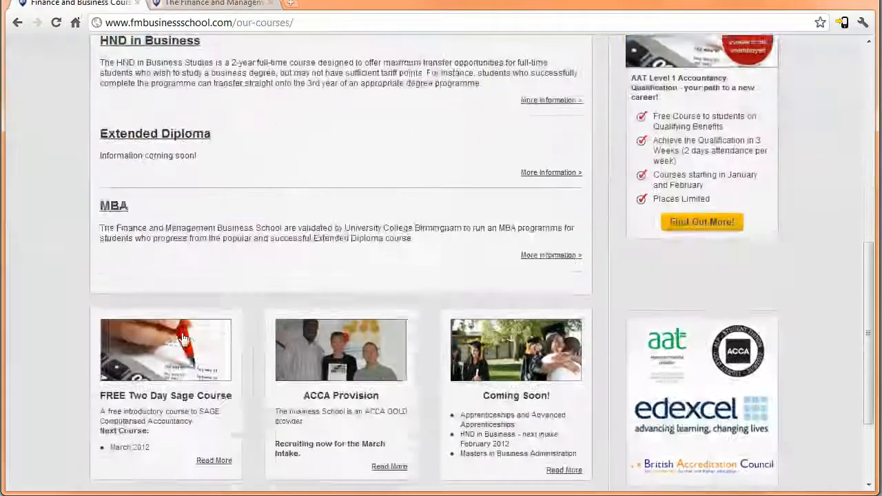
left_click(114, 208)
left_click(214, 3)
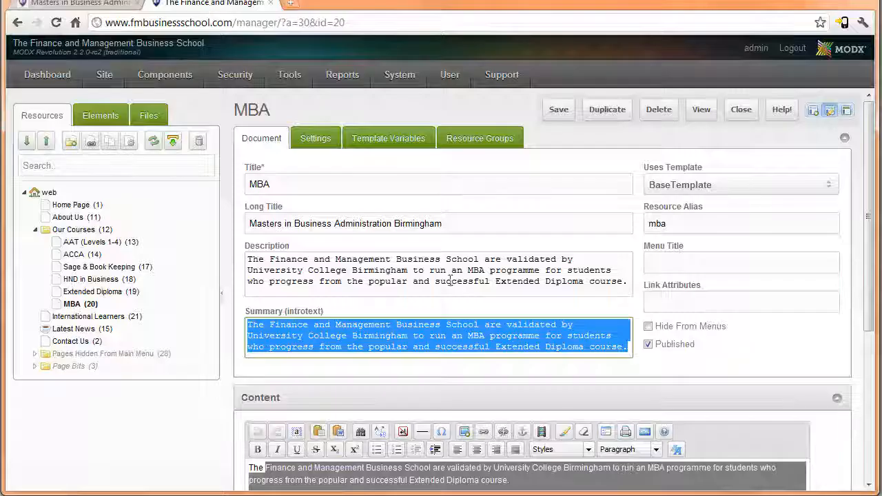
Examine the live MBA page's additional sections, including the Did you Know? box and the blocks below the main content.
left_click(87, 5)
scroll(453, 295, "down", 3)
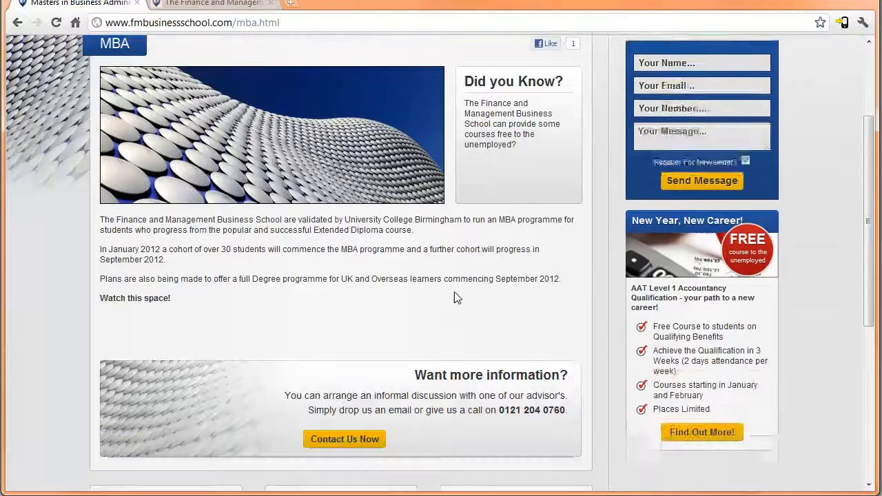
scroll(436, 238, "up", 1)
left_click(214, 4)
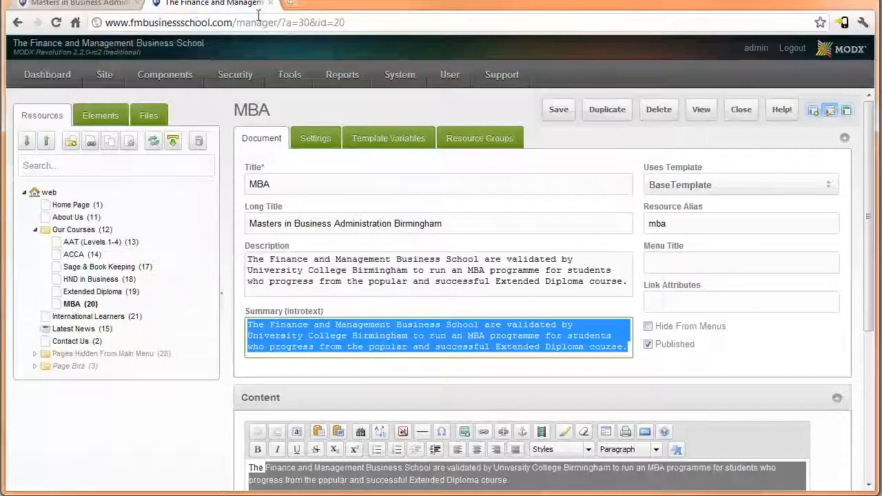
left_click(95, 4)
left_click_drag(543, 189, 495, 136)
scroll(517, 173, "down", 5)
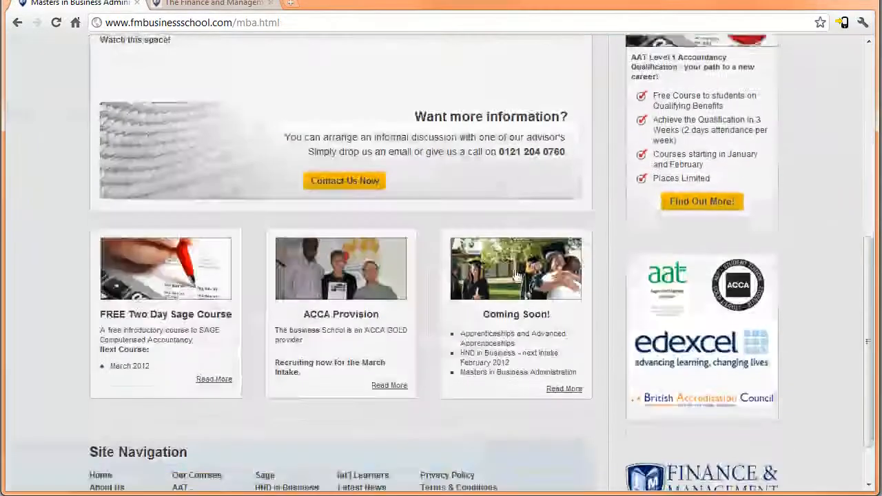
scroll(338, 84, "up", 3)
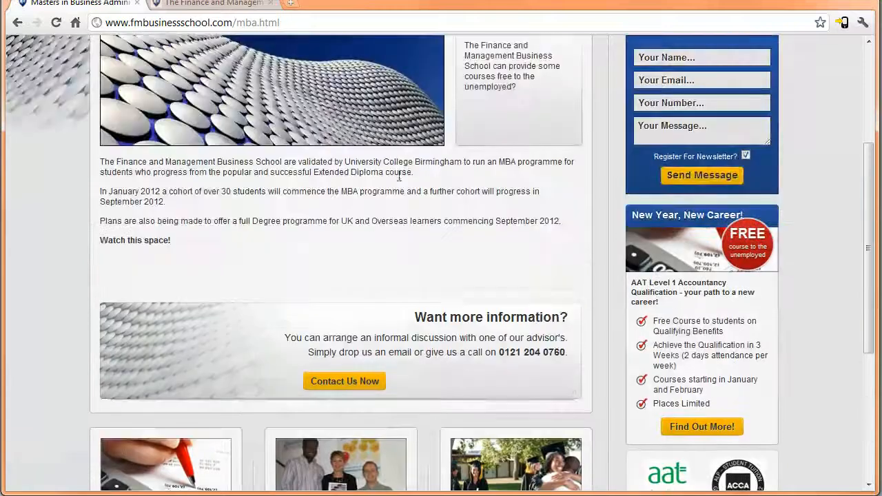
Open the MBA page's template variables in the manager and look over the available fields.
left_click(217, 6)
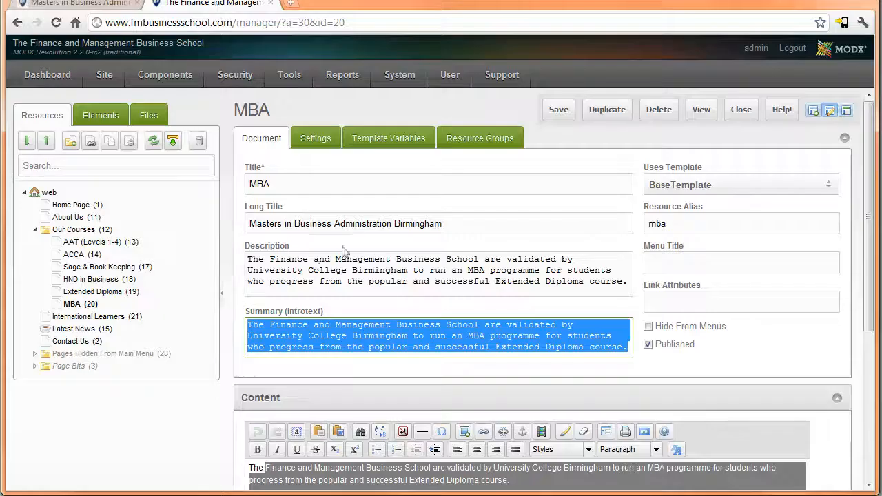
left_click(435, 281)
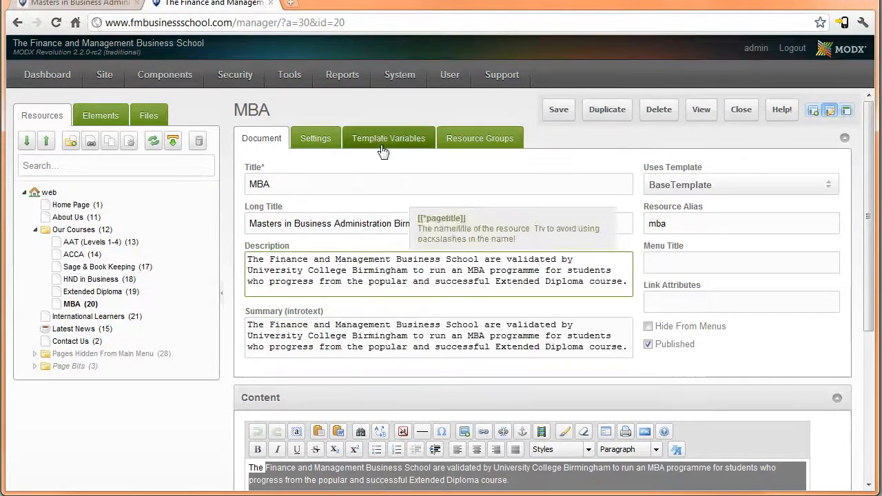
left_click(377, 138)
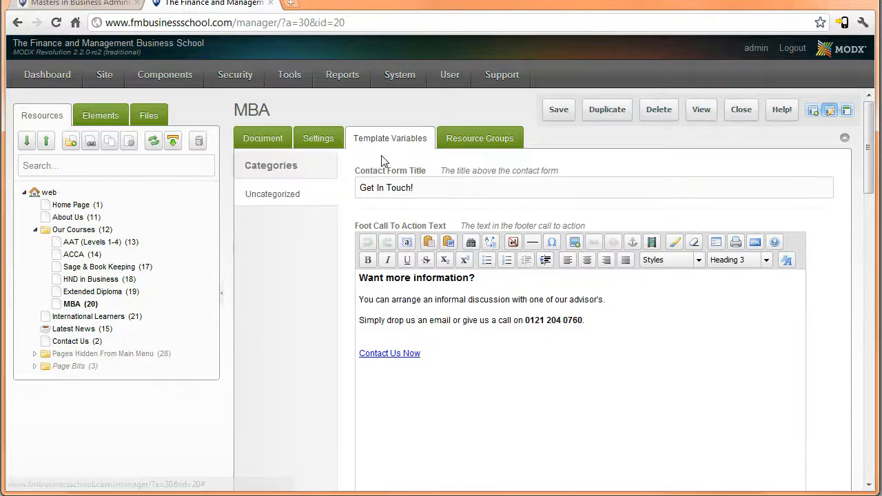
scroll(403, 170, "down", 2)
scroll(426, 174, "up", 2)
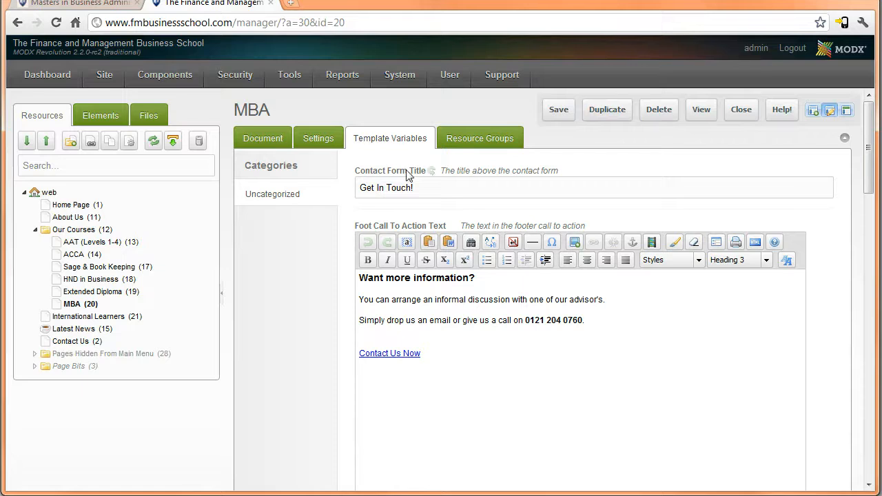
Compare the Contact Form Title variable with the title above the contact form on the reloaded live MBA page.
left_click_drag(464, 191, 349, 192)
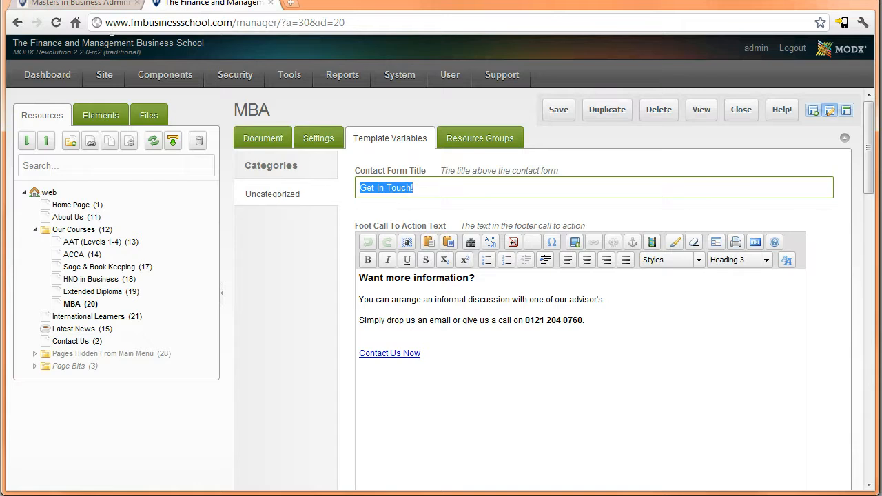
left_click(103, 4)
key("F5")
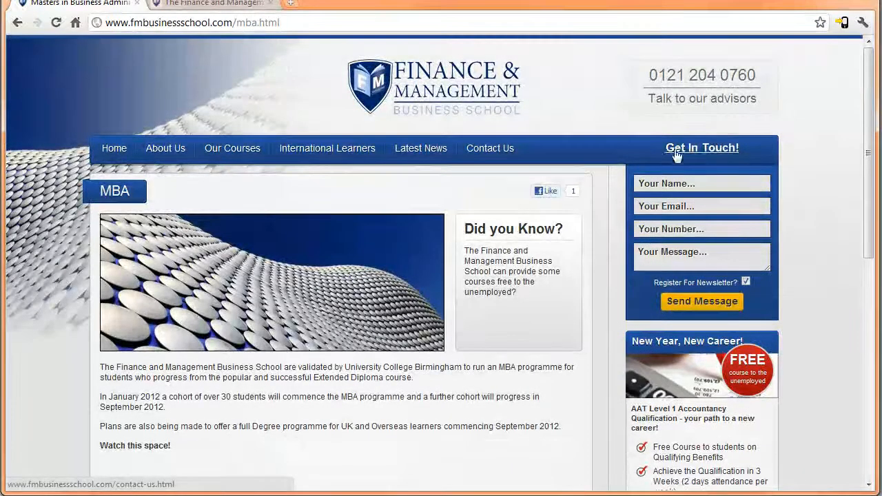
left_click(229, 6)
Highlight the Foot Call To Action Text and compare it with the call to action on the live MBA page.
left_click(723, 338)
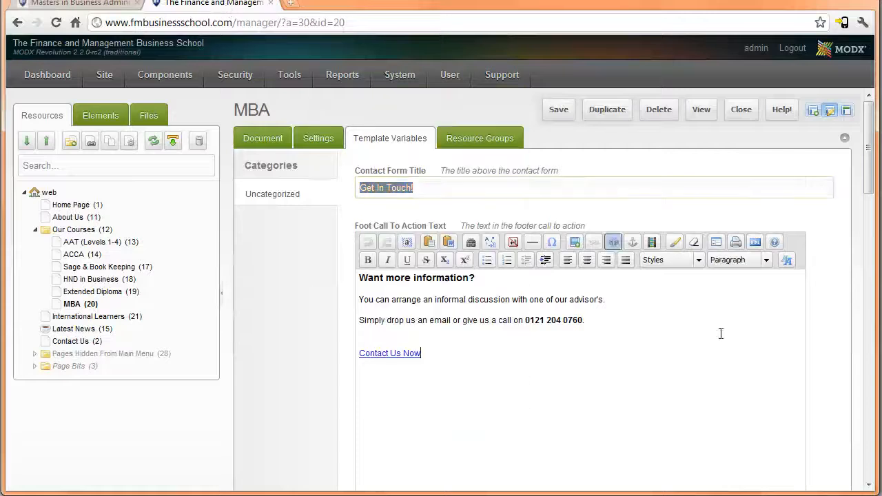
scroll(620, 303, "down", 2)
left_click_drag(596, 289, 368, 138)
left_click(95, 7)
scroll(412, 248, "down", 4)
left_click(236, 7)
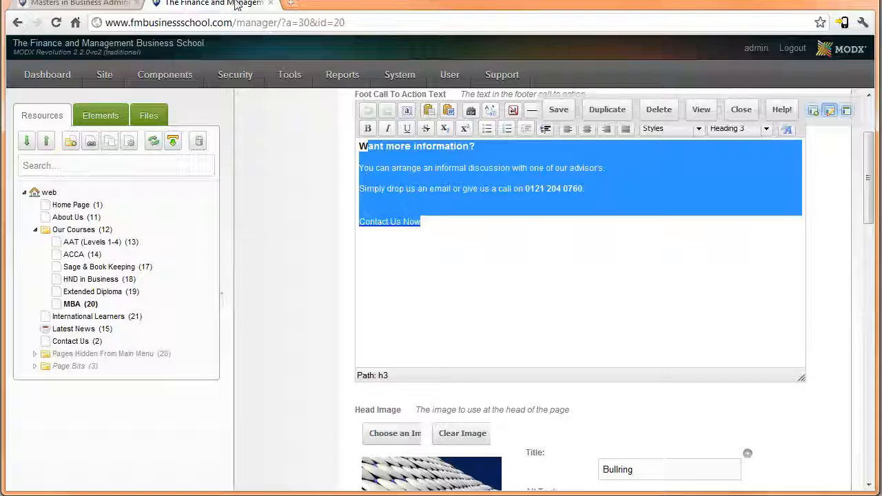
Examine the Head Image variable's picture and settings and compare them with the image heading the live MBA page.
scroll(692, 284, "down", 4)
scroll(692, 281, "down", 1)
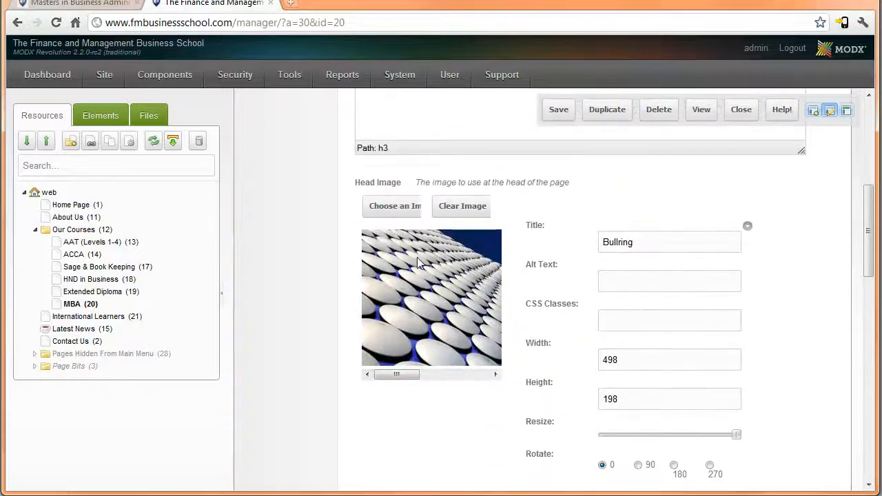
left_click_drag(357, 193, 567, 377)
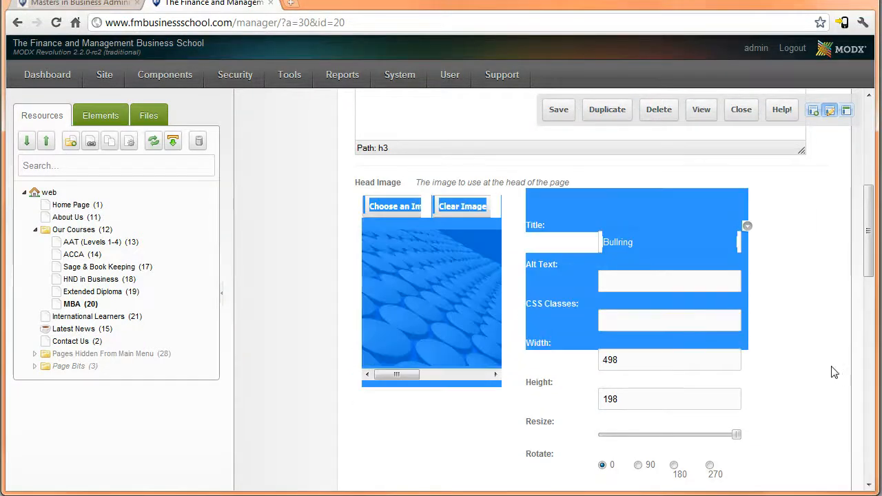
left_click(836, 368)
scroll(789, 356, "down", 1)
scroll(789, 356, "up", 2)
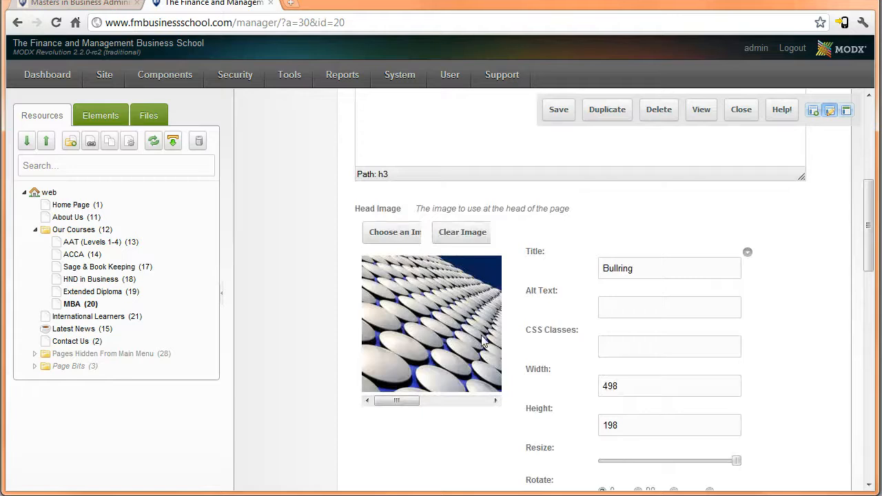
left_click(114, 6)
scroll(283, 127, "up", 3)
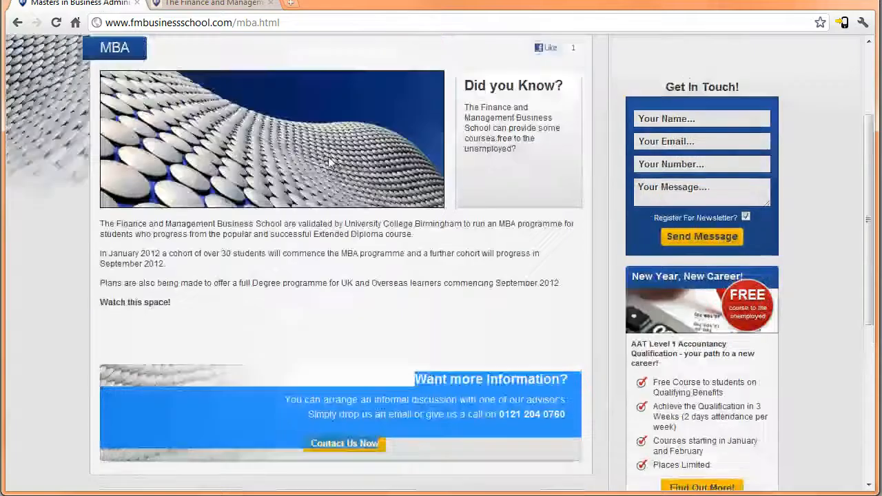
Try to set the MBA page's Head Image to the Got Questions? picture from the Head Images album.
left_click(210, 4)
scroll(647, 328, "down", 2)
left_click(375, 166)
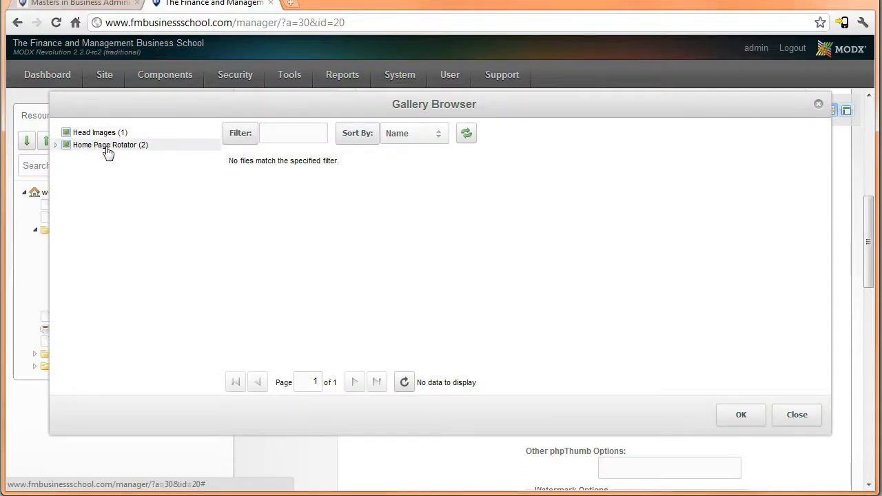
left_click(82, 133)
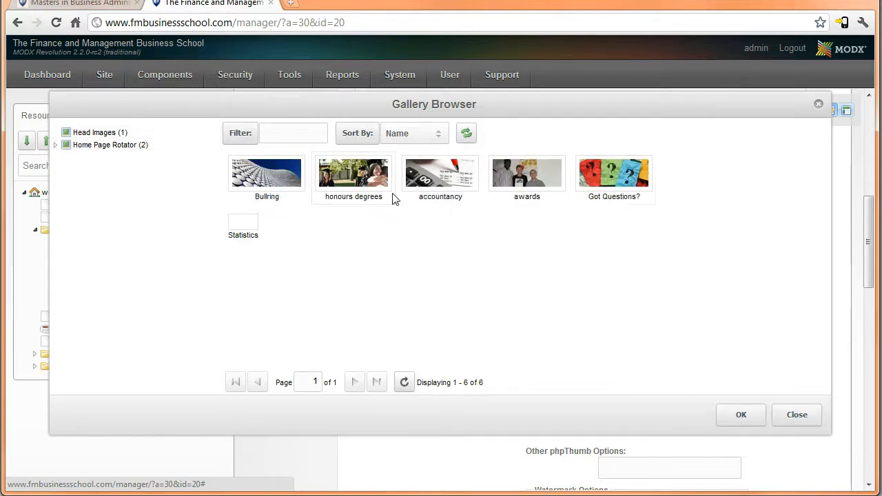
left_click(596, 196)
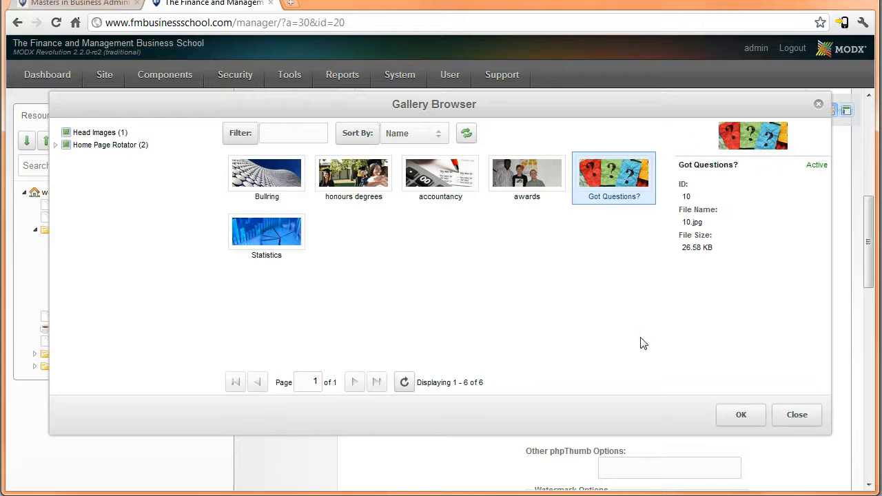
left_click(739, 417)
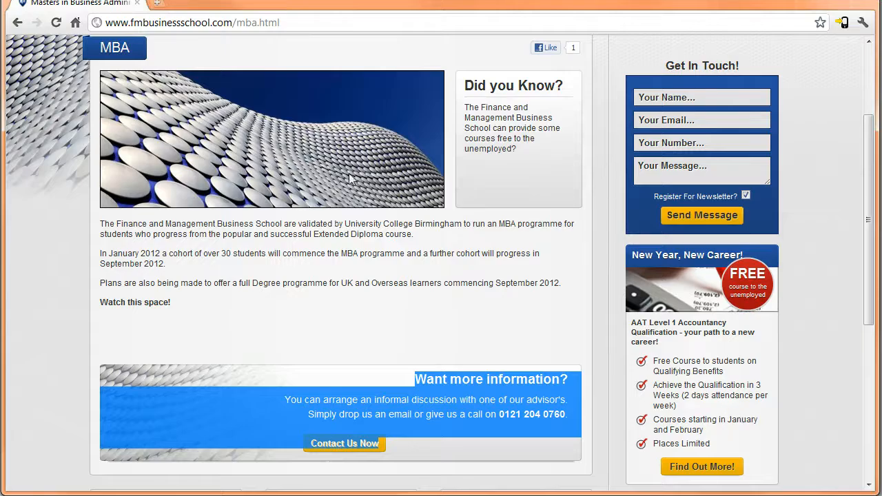
Reopen the manager through the live site's Admin CP link and bring up the MBA page's template variables.
scroll(581, 179, "down", 5)
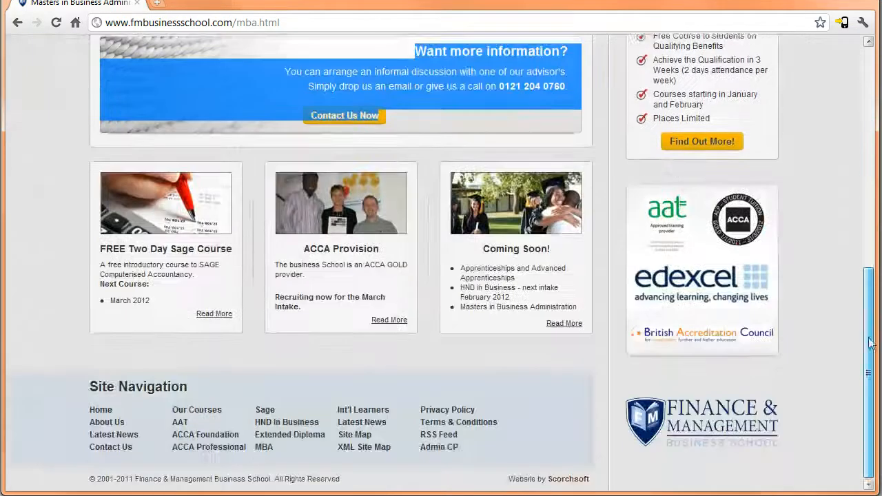
left_click(455, 447)
left_click(198, 5)
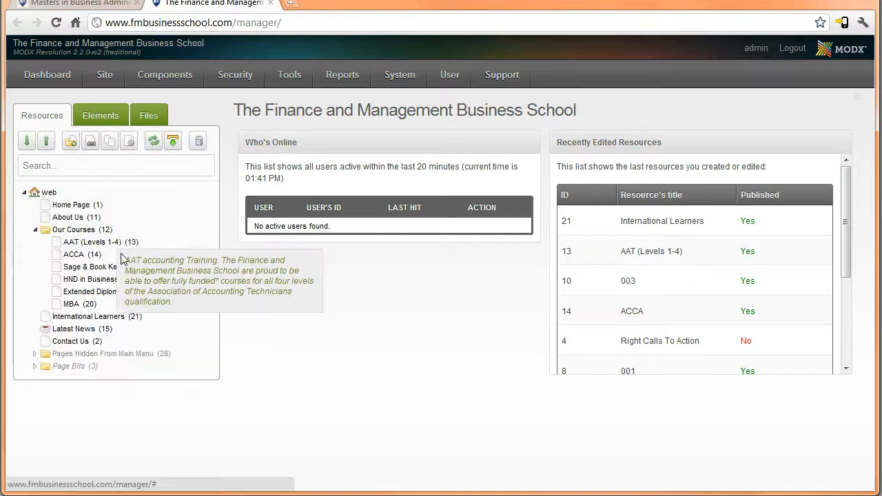
left_click(75, 304)
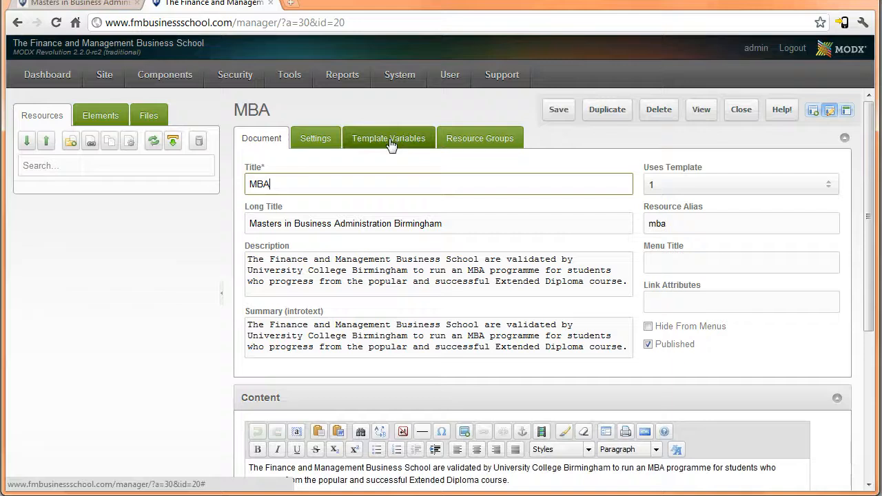
left_click(390, 144)
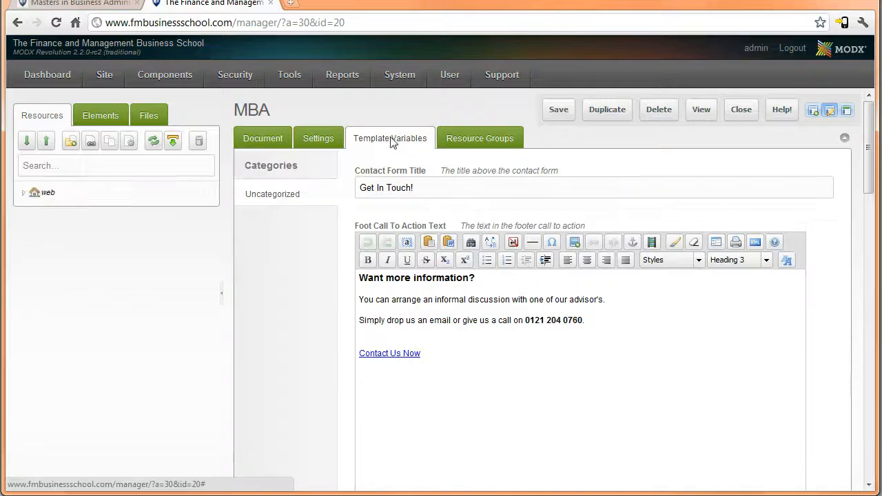
Set the Head Image variable to the question marks picture from the Home Page Rotator album.
scroll(481, 247, "down", 4)
scroll(481, 247, "down", 3)
scroll(478, 248, "up", 3)
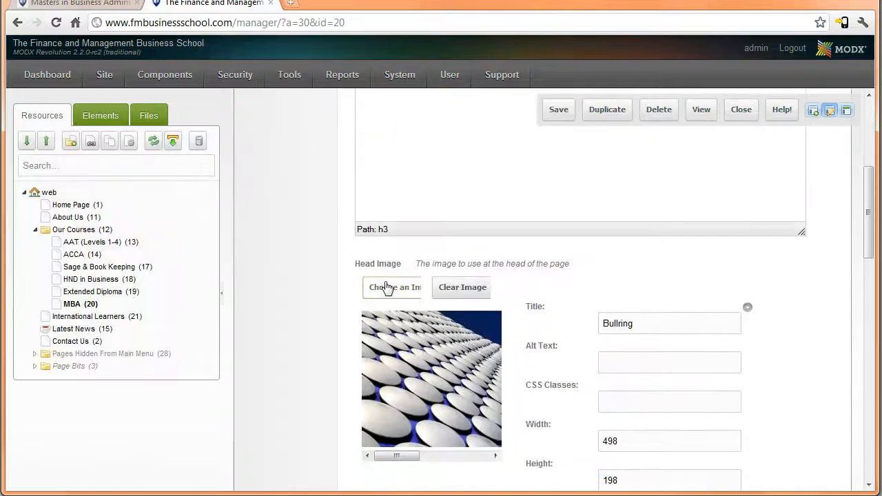
left_click(387, 287)
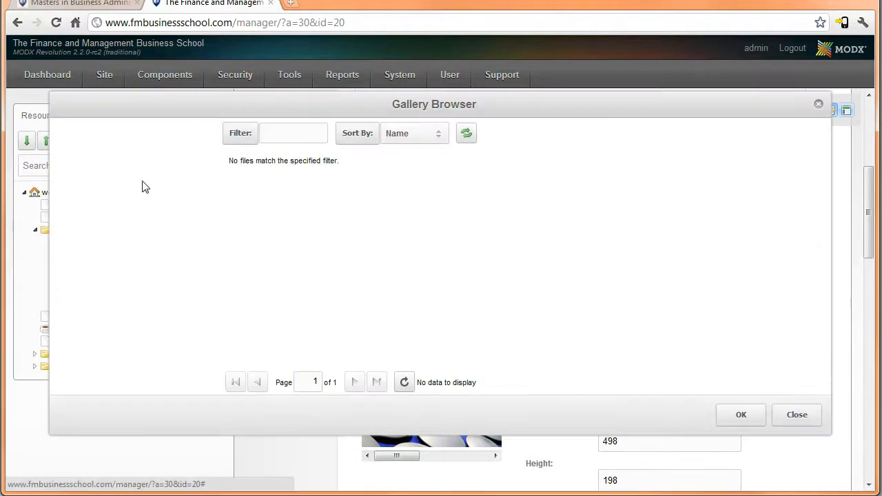
left_click_drag(275, 109, 276, 95)
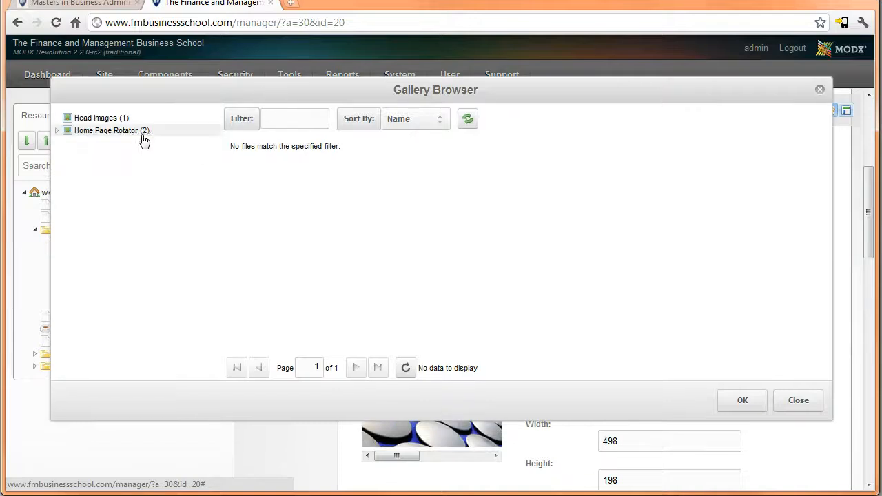
left_click(93, 132)
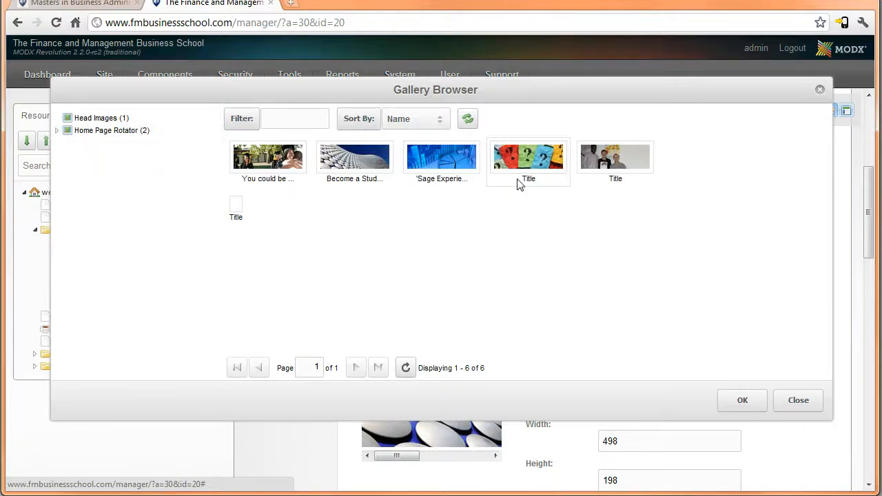
left_click(541, 173)
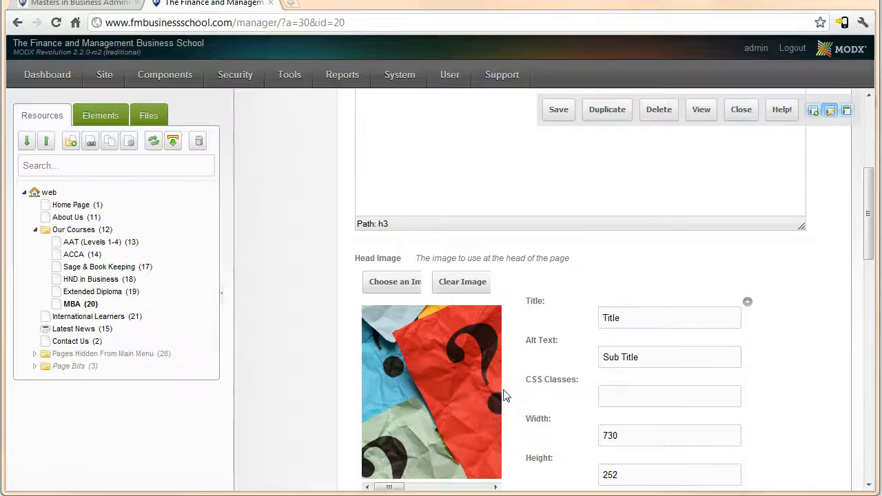
Look over the question marks image's settings, save the MBA page and reload the live page to check the heading image.
left_click(528, 343)
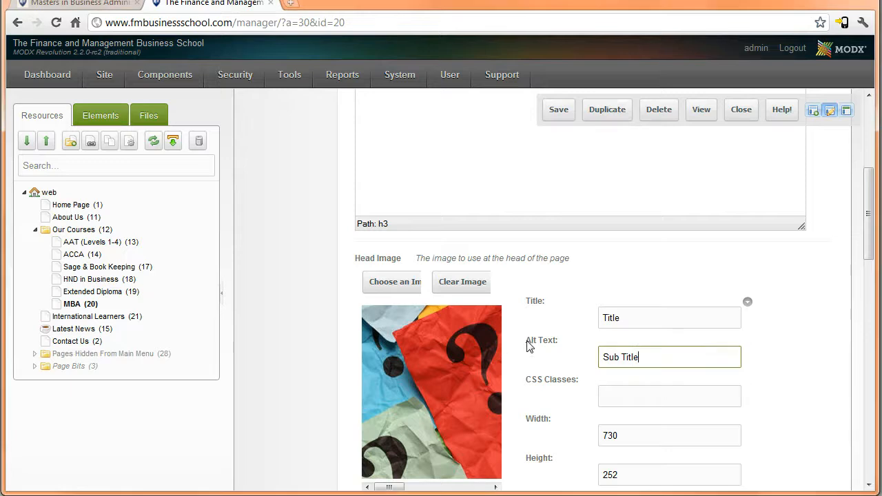
scroll(490, 323, "down", 2)
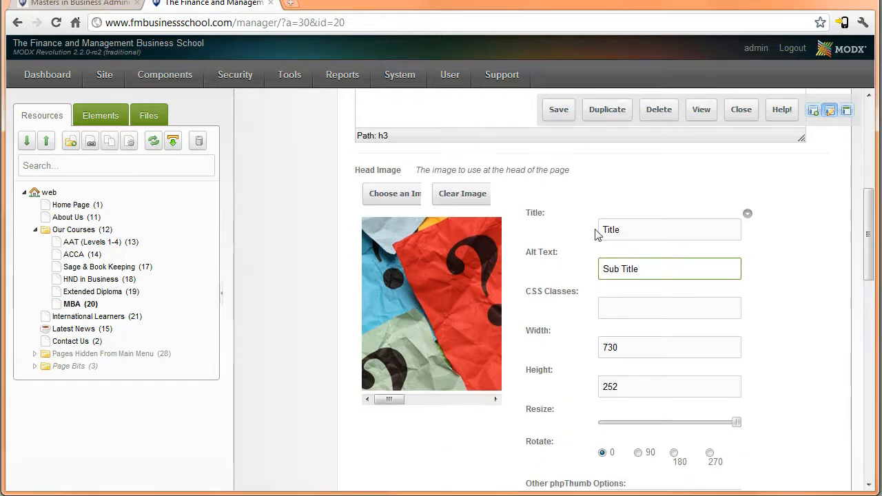
scroll(579, 214, "up", 4)
scroll(506, 246, "up", 1)
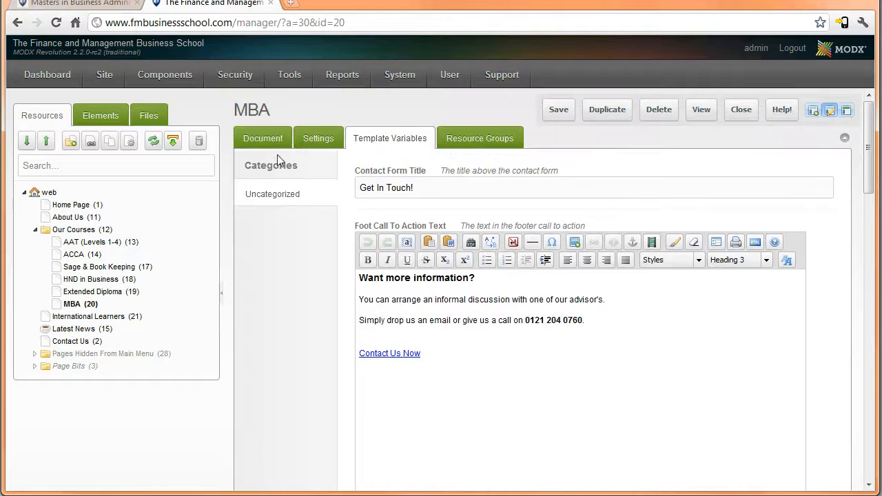
left_click(559, 112)
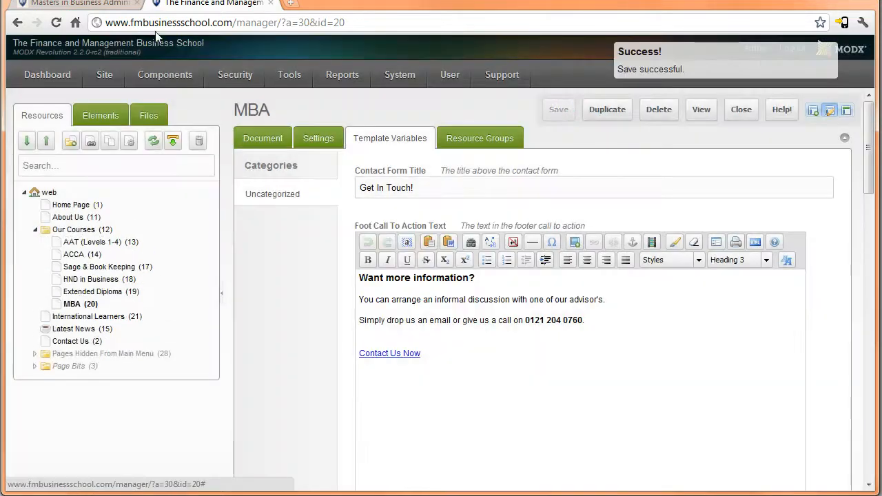
left_click(76, 4)
left_click(150, 25)
key("Return")
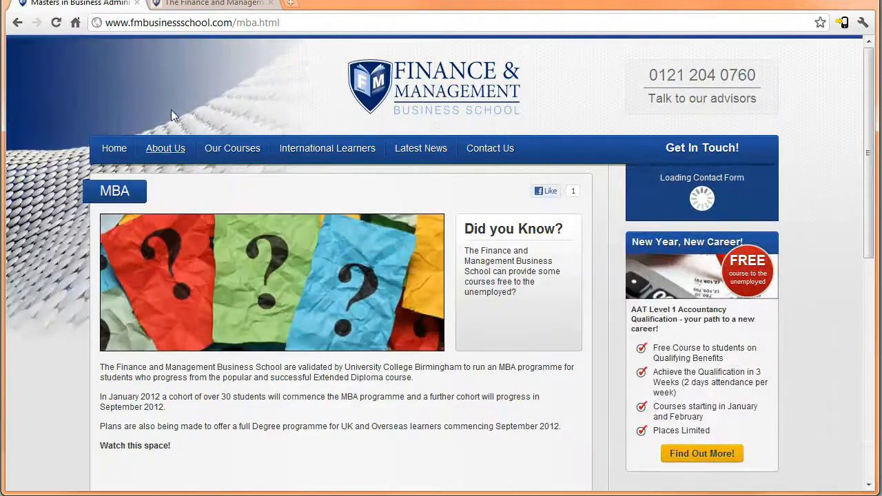
Replace the MBA page's Head Image with the "Become a Student at Birmingham's" picture from the Home Page Rotator album.
left_click(213, 3)
scroll(427, 329, "down", 5)
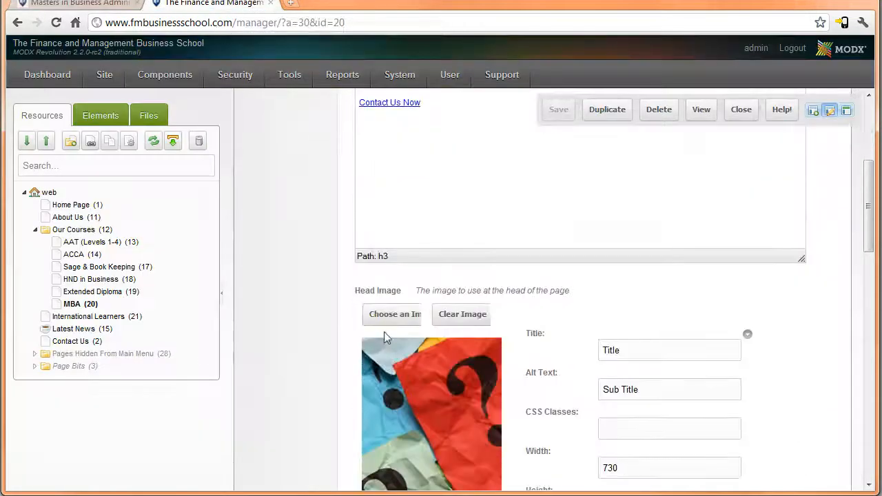
left_click(394, 315)
left_click(111, 146)
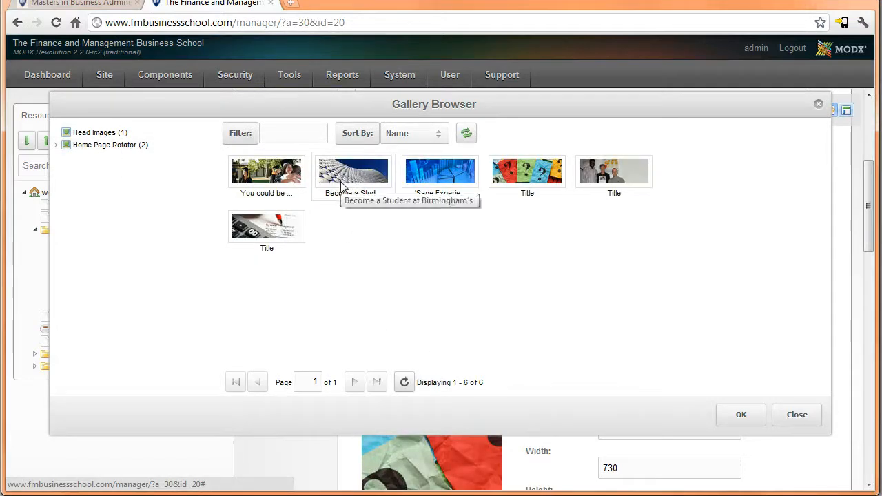
left_click(342, 180)
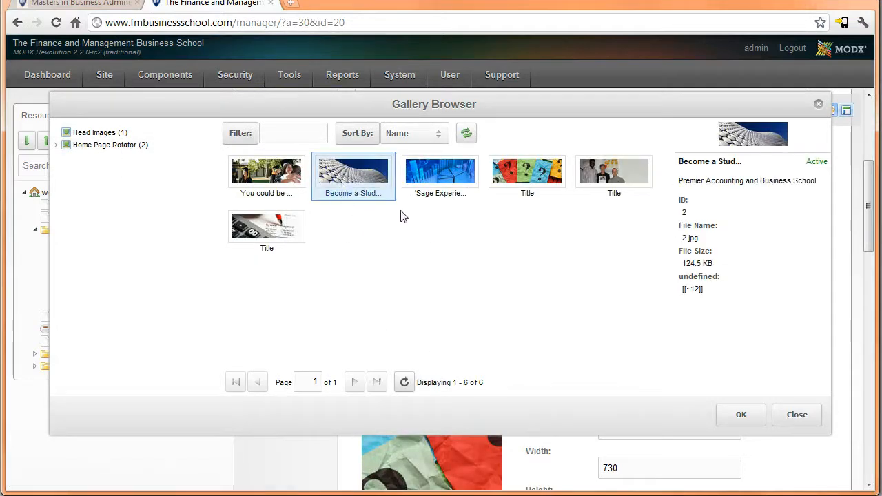
left_click(748, 417)
scroll(554, 358, "down", 3)
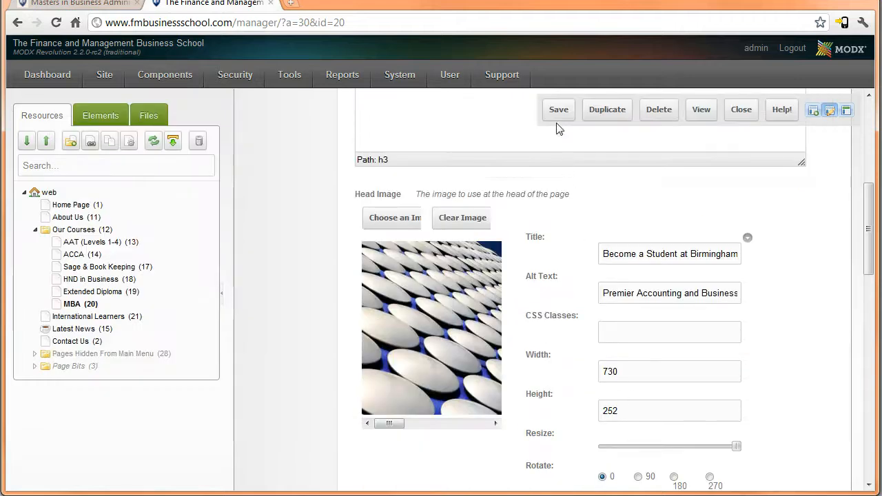
Save the MBA page with its replaced head image and reload the live MBA page to check it.
left_click(557, 115)
left_click(102, 6)
left_click(125, 26)
key("Return")
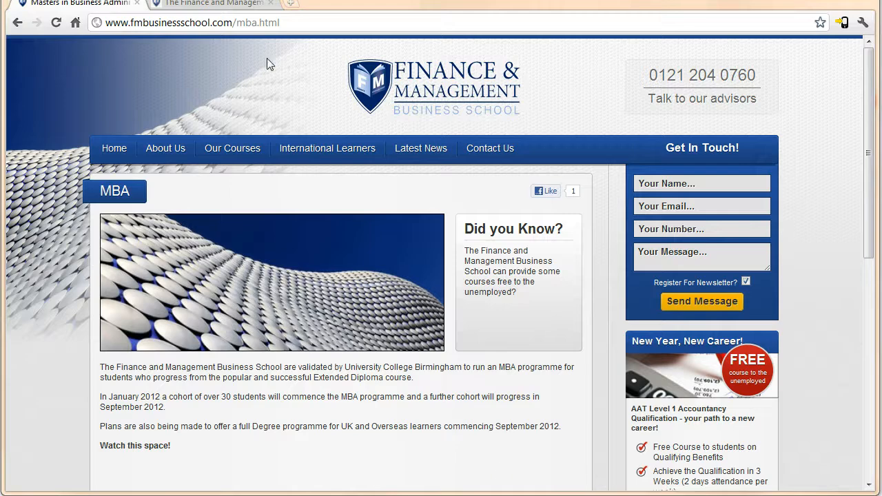
Open Quick Update Resource for the MBA page, look over its fields and close it without saving.
left_click(245, 5)
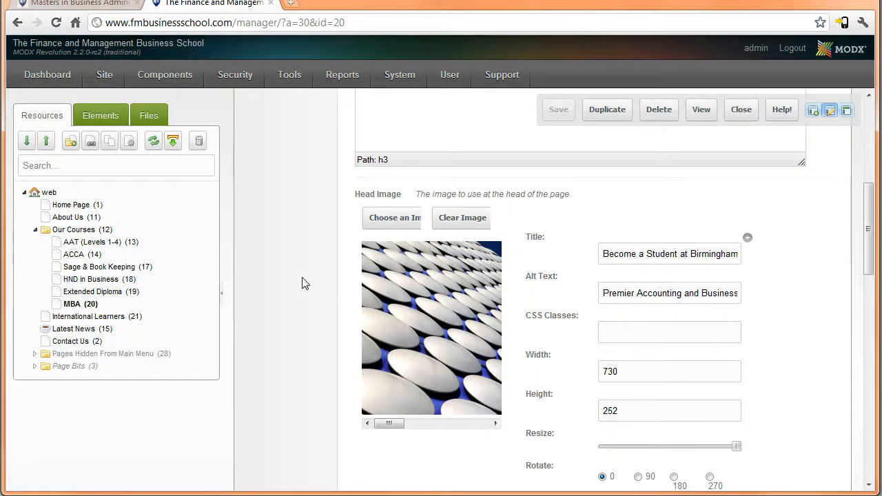
scroll(303, 283, "up", 5)
right_click(74, 307)
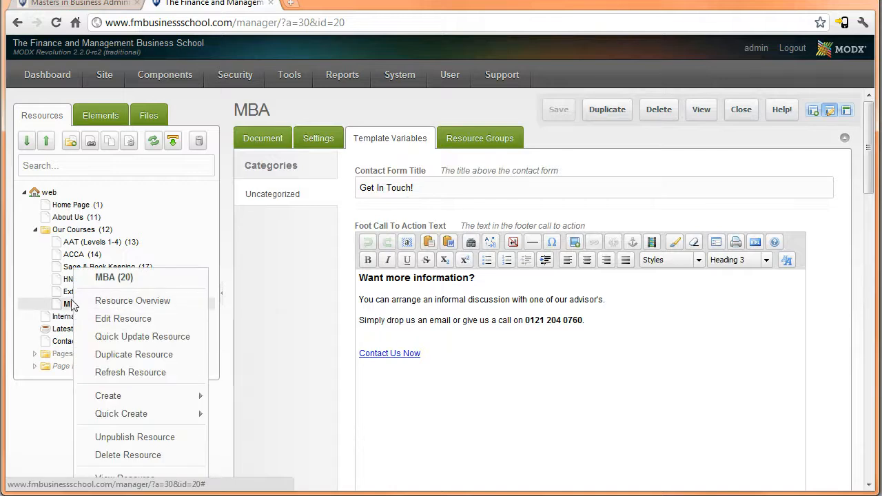
mouse_move(163, 414)
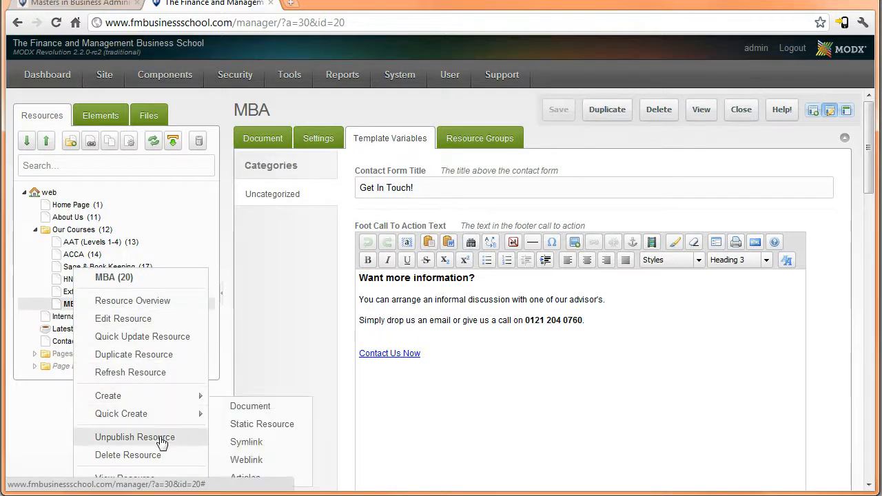
left_click(152, 344)
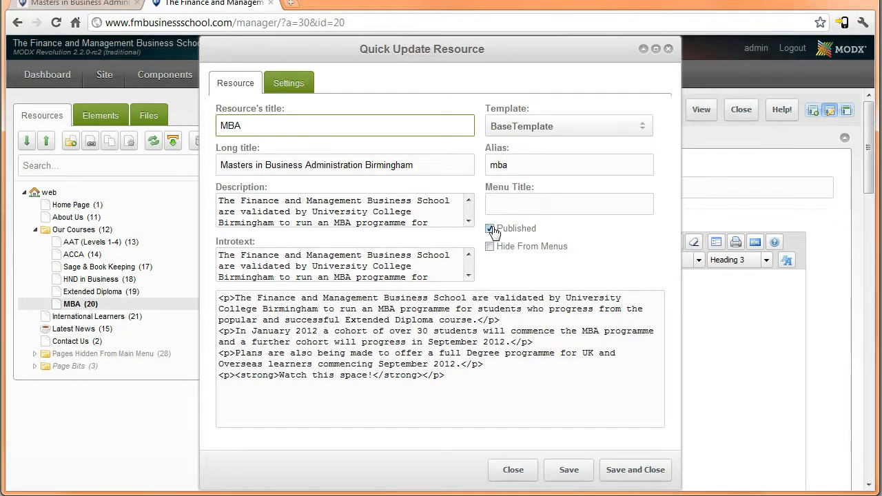
left_click(512, 470)
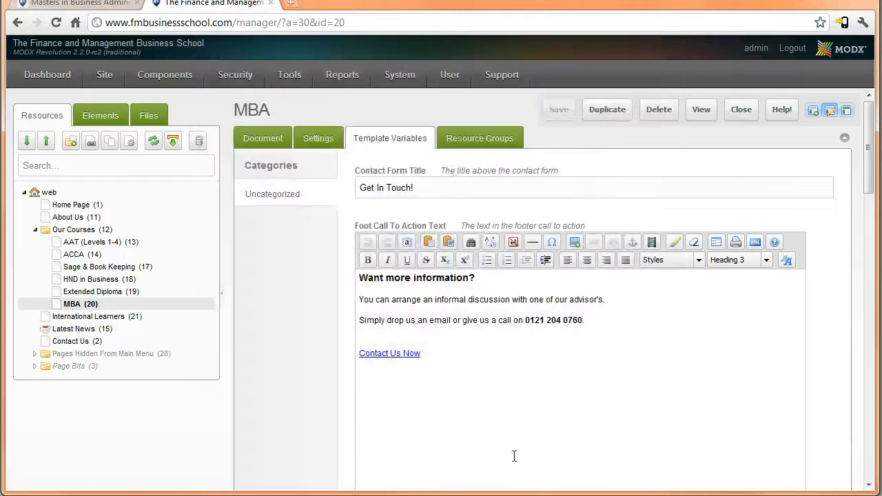
Examine the MBA page's document fields, including Published and Hide From Menus, alongside the live page, and view its content.
left_click(250, 142)
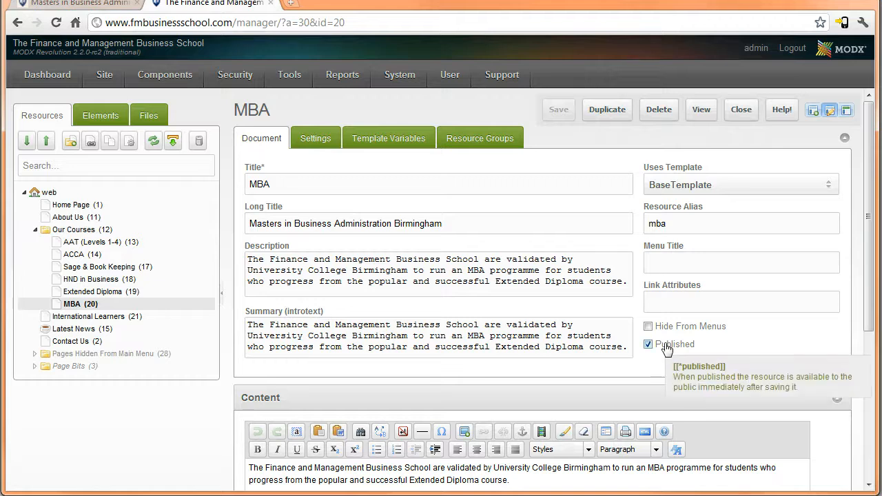
left_click(79, 3)
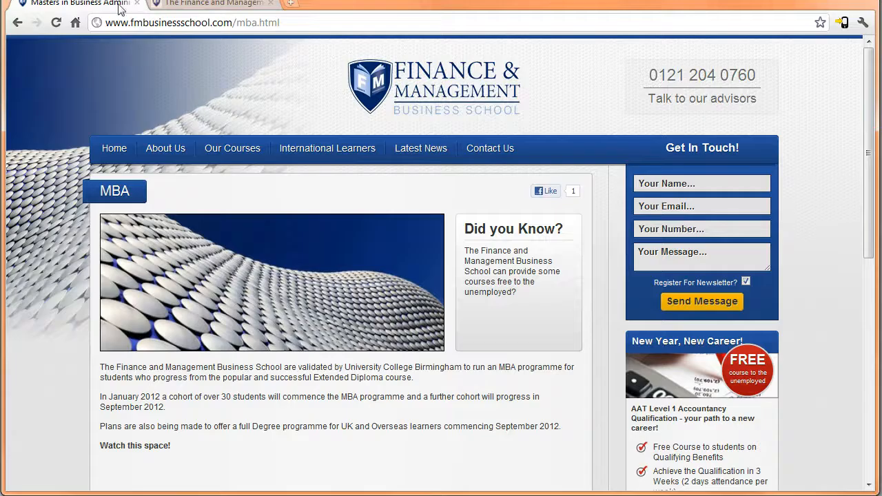
left_click(199, 4)
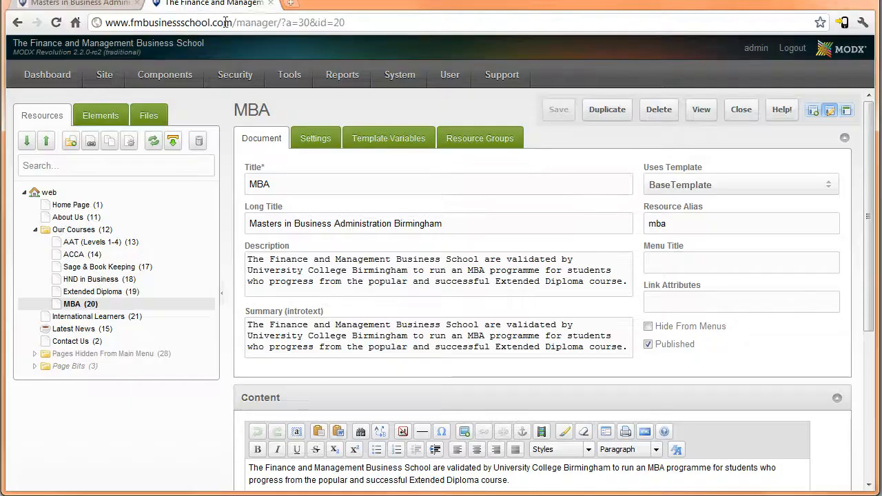
left_click(111, 6)
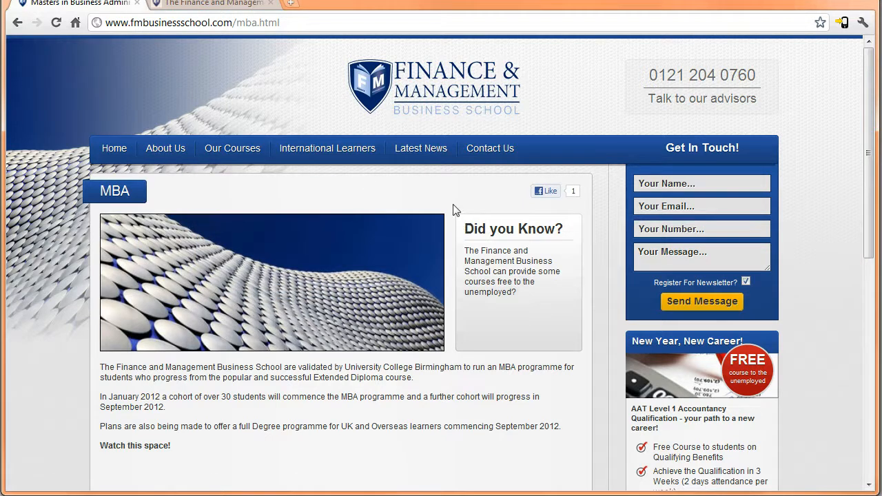
left_click(207, 5)
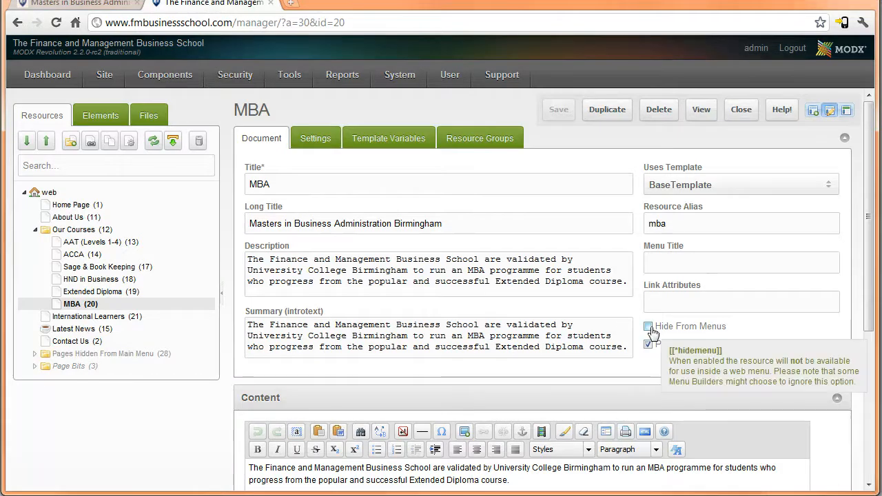
mouse_move(677, 352)
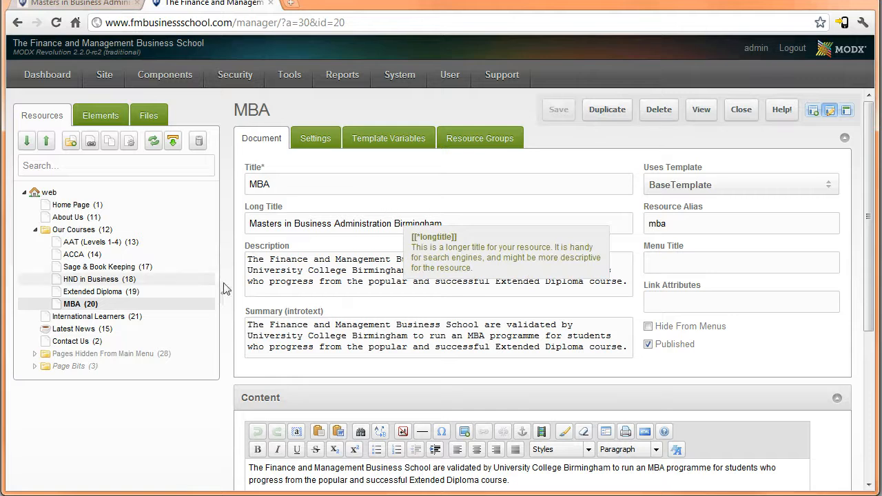
scroll(451, 466, "down", 3)
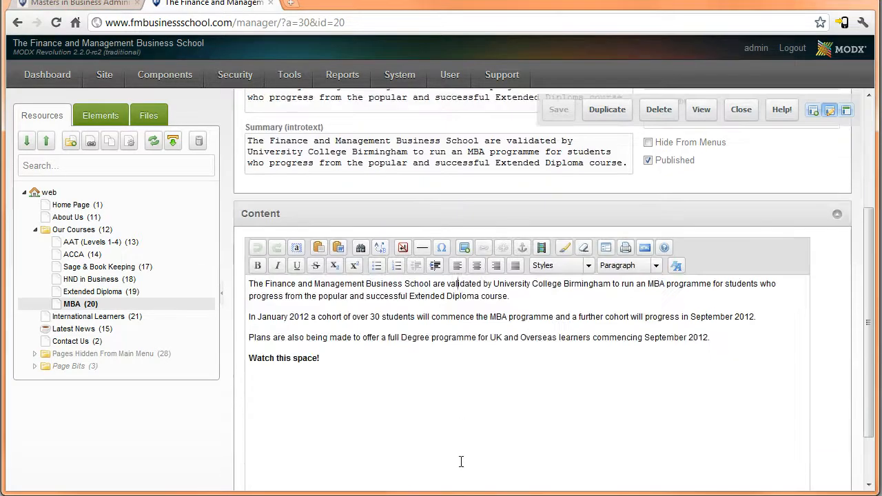
Start a new line below "Watch this space!" in the MBA page's content and open the image insertion dialog there.
left_click_drag(4, 114, 269, 131)
left_click(86, 405)
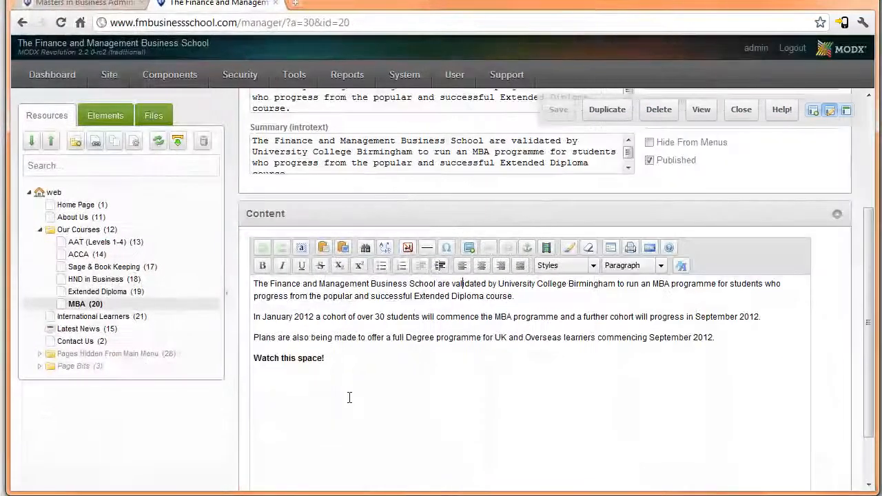
left_click(345, 375)
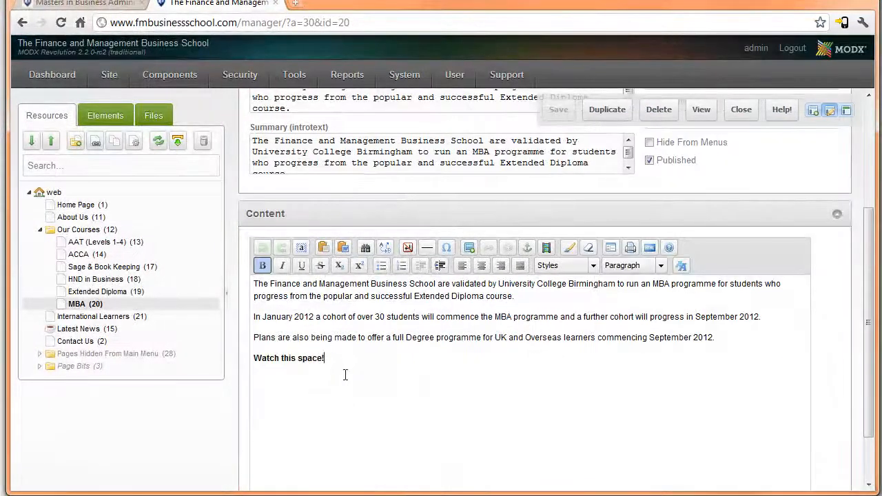
key("Return")
left_click(470, 246)
left_click_drag(63, 139, 410, 134)
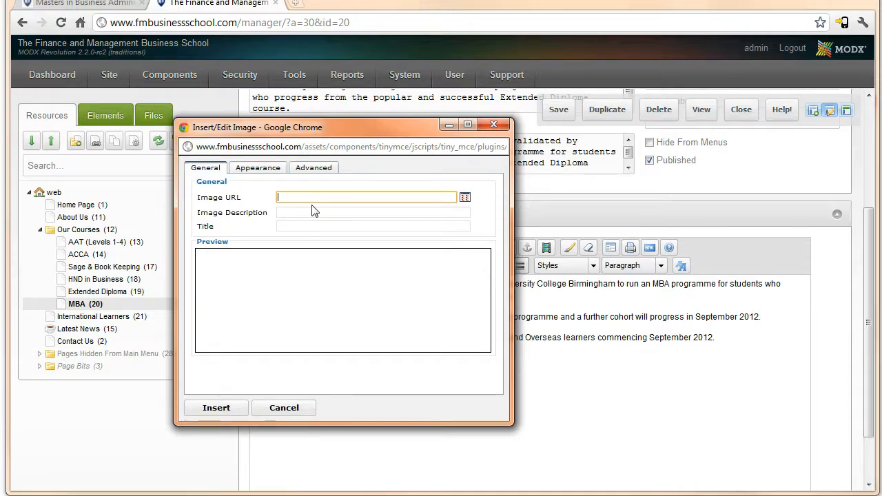
Browse the site's files for the image URL and open the images folder to view its pictures.
left_click(300, 172)
left_click(198, 169)
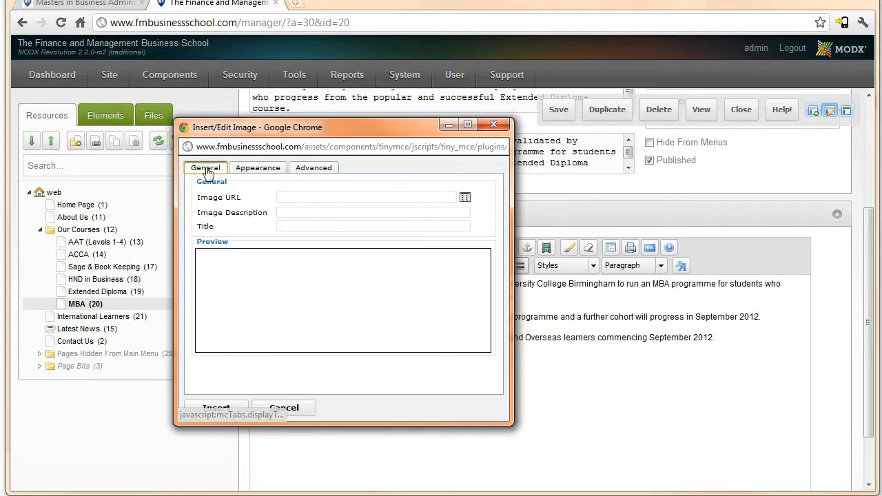
left_click(379, 198)
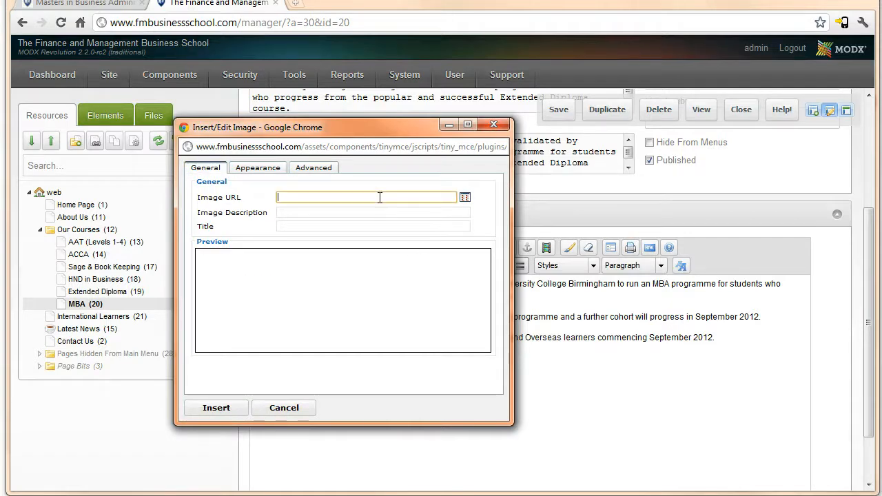
left_click_drag(231, 199, 250, 201)
left_click(465, 197)
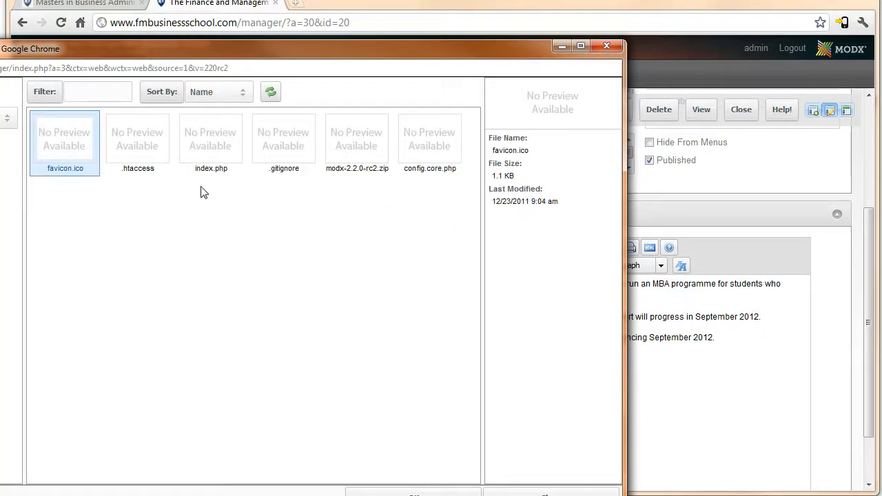
left_click_drag(109, 63, 285, 40)
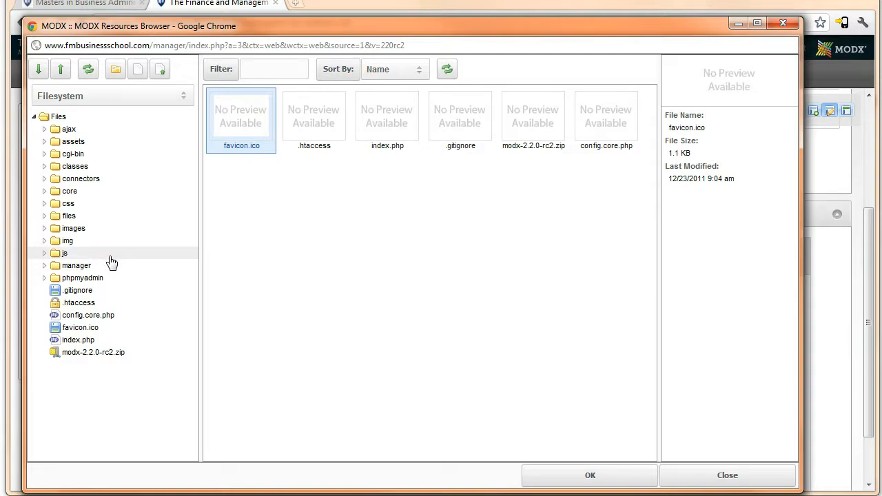
left_click(77, 237)
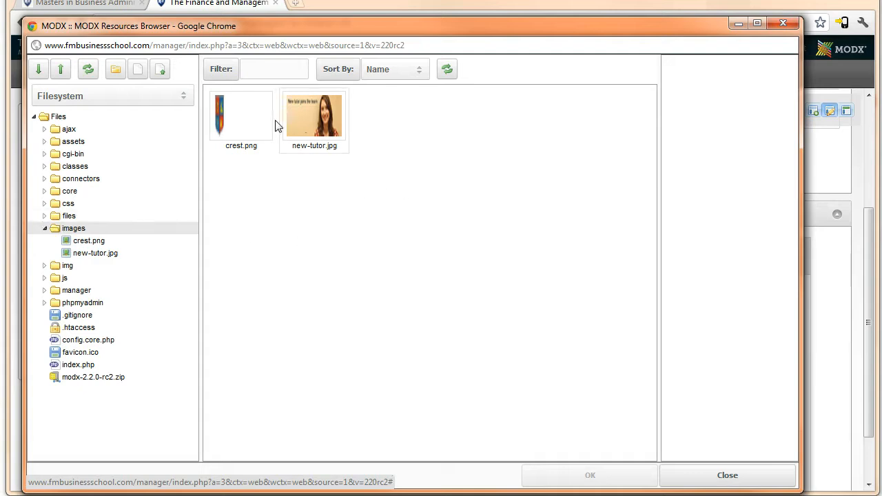
left_click(238, 117)
left_click(322, 131)
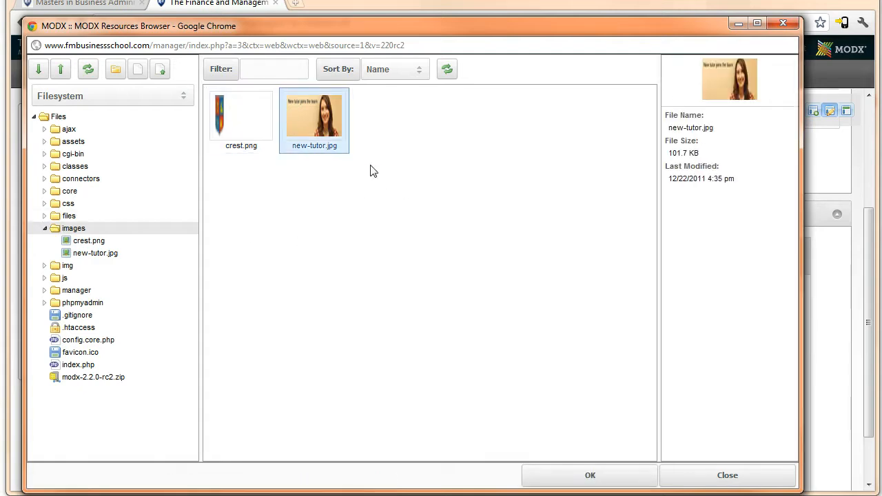
Upload testimage.jpeg from the Desktop to the images folder and close the upload dialog.
left_click(163, 75)
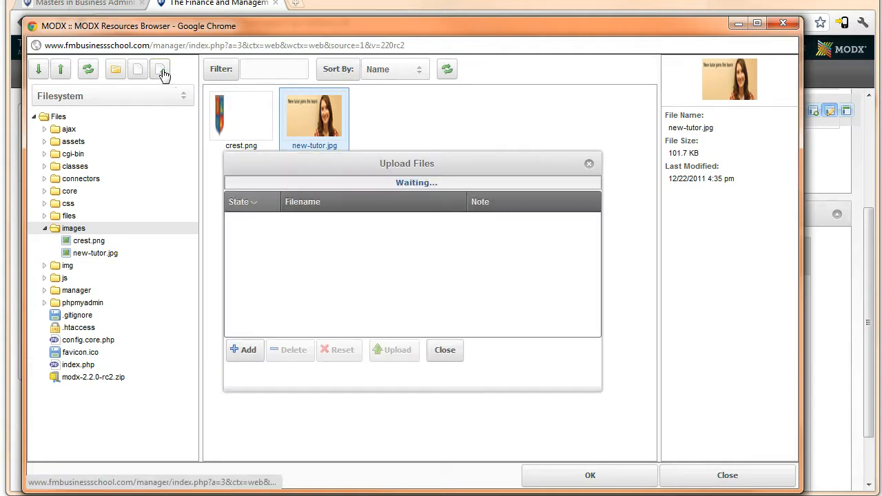
left_click_drag(365, 164, 382, 142)
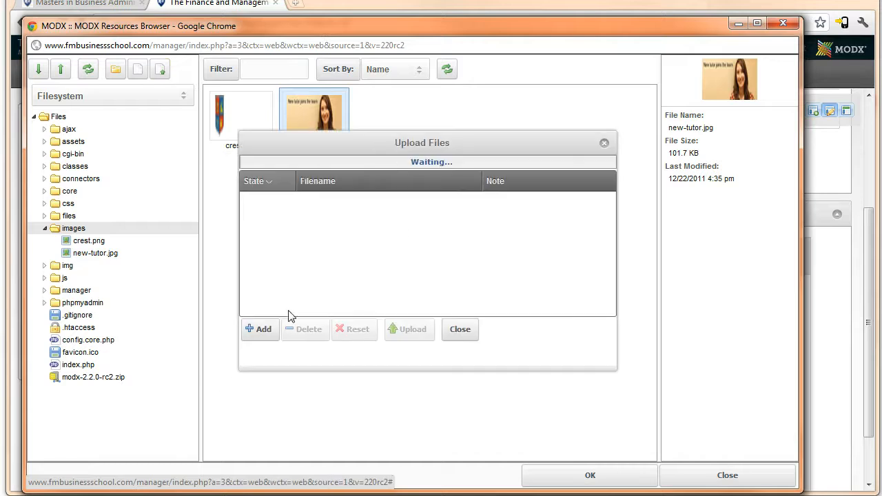
left_click(269, 334)
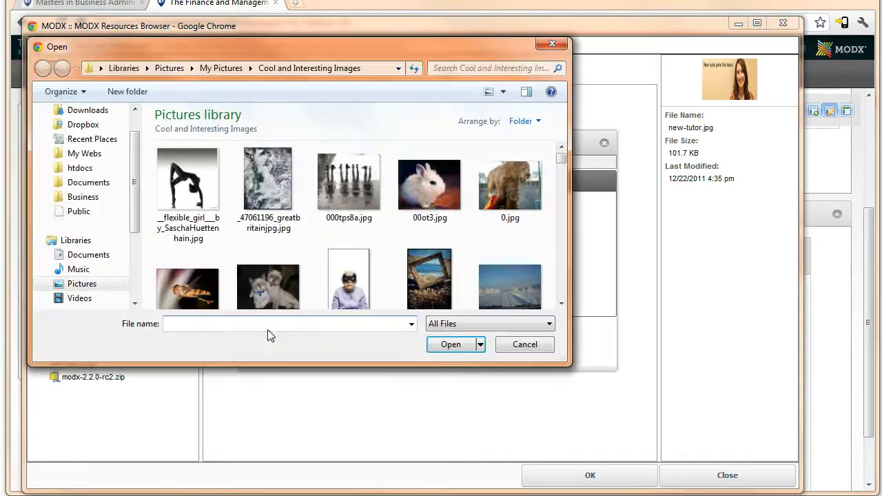
scroll(110, 179, "up", 1)
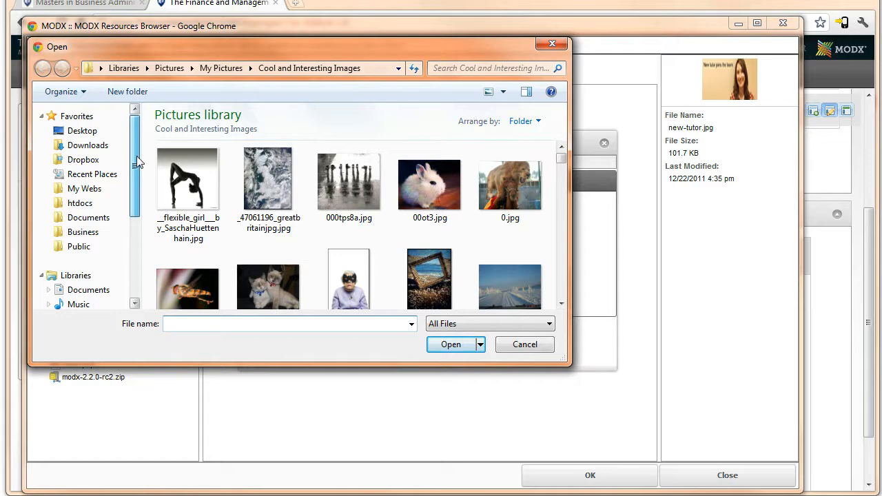
left_click(91, 130)
left_click_drag(555, 160, 543, 286)
left_click(235, 303)
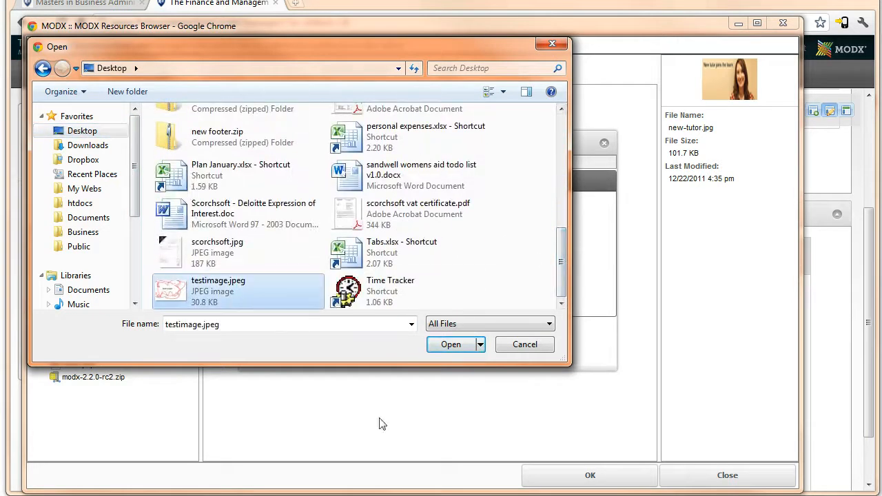
left_click(451, 345)
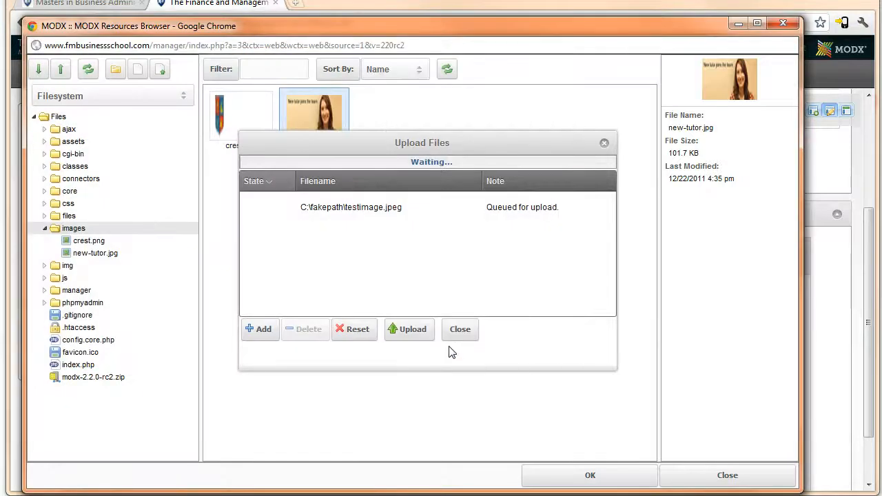
left_click(407, 329)
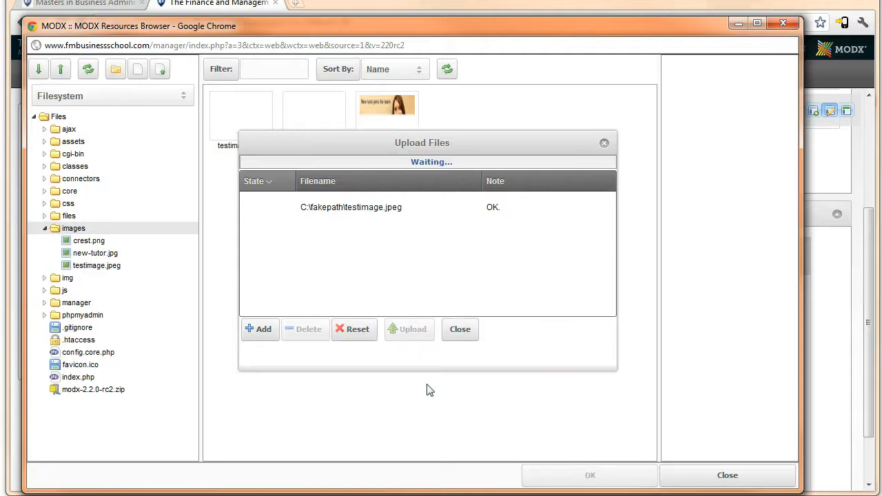
left_click(456, 335)
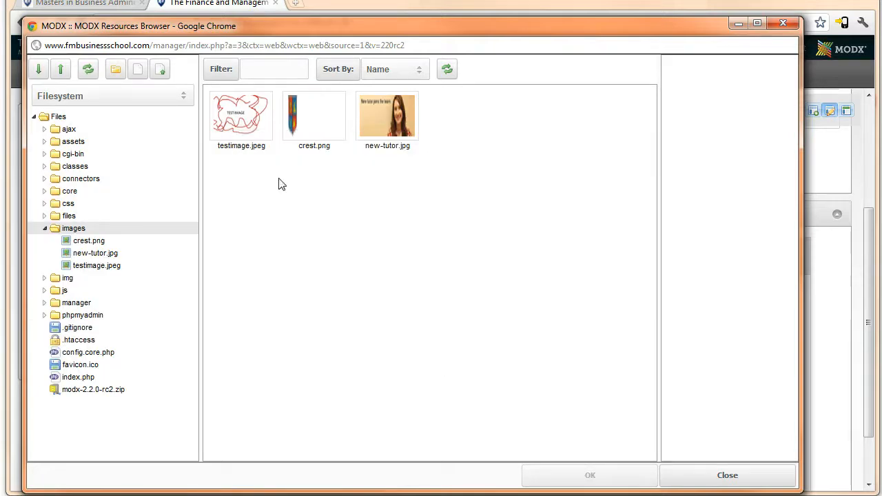
Use testimage.jpeg as the image source and set its Image Description to "test image squiggle".
left_click(255, 125)
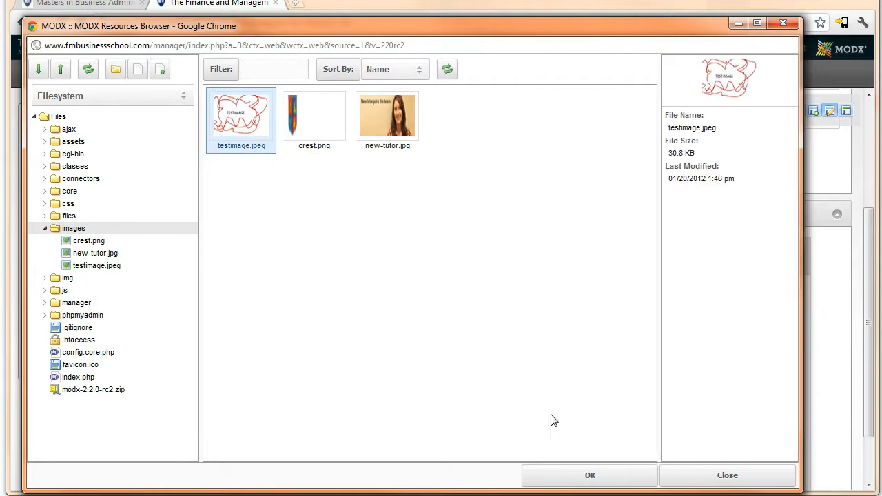
left_click(583, 475)
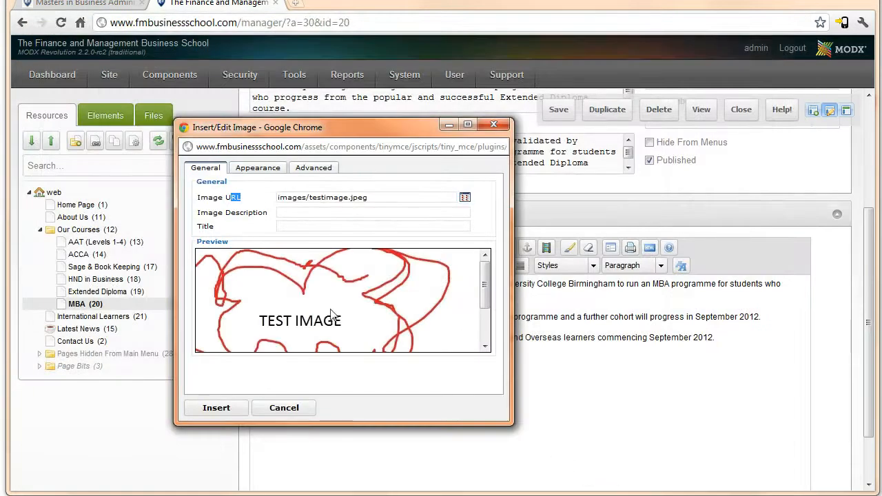
left_click_drag(486, 296, 491, 297)
left_click(307, 213)
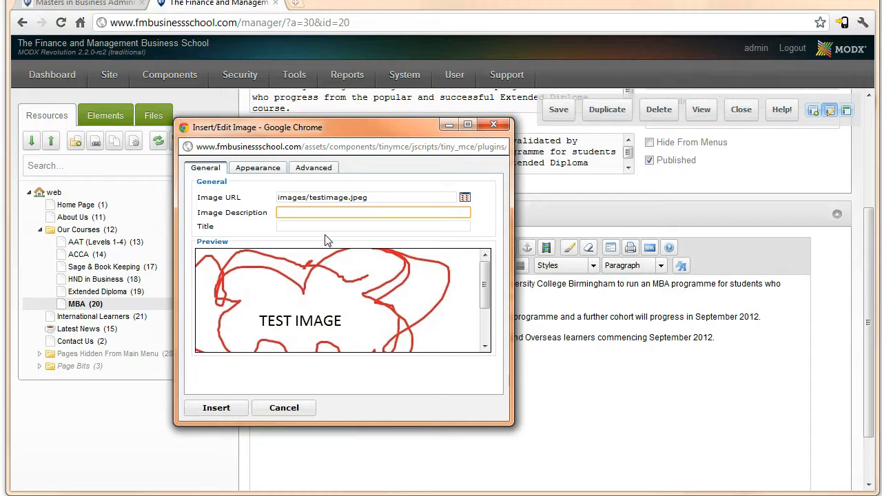
left_click(309, 299)
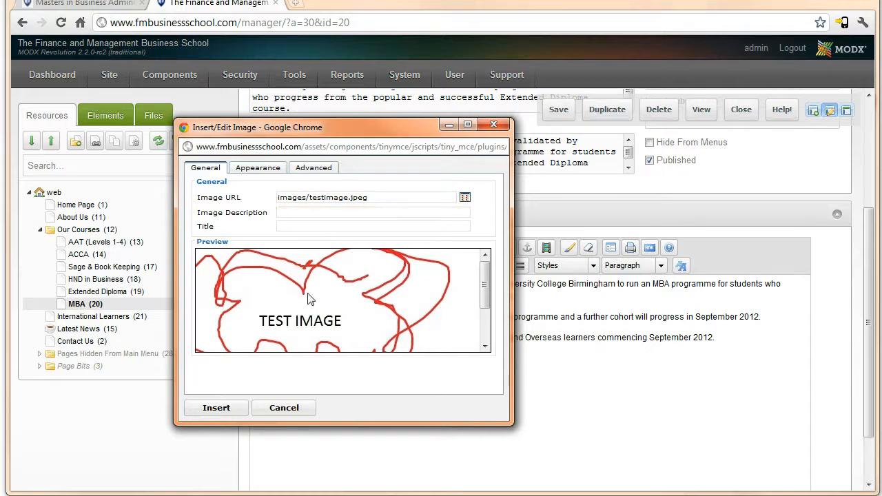
left_click(296, 212)
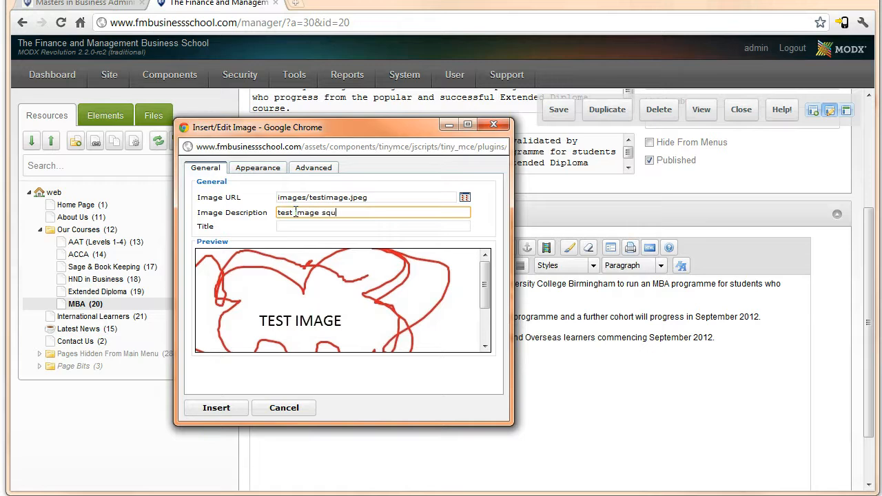
Review the image's appearance and advanced options, insert it into the MBA content with those options unchanged, and save the page.
left_click(259, 170)
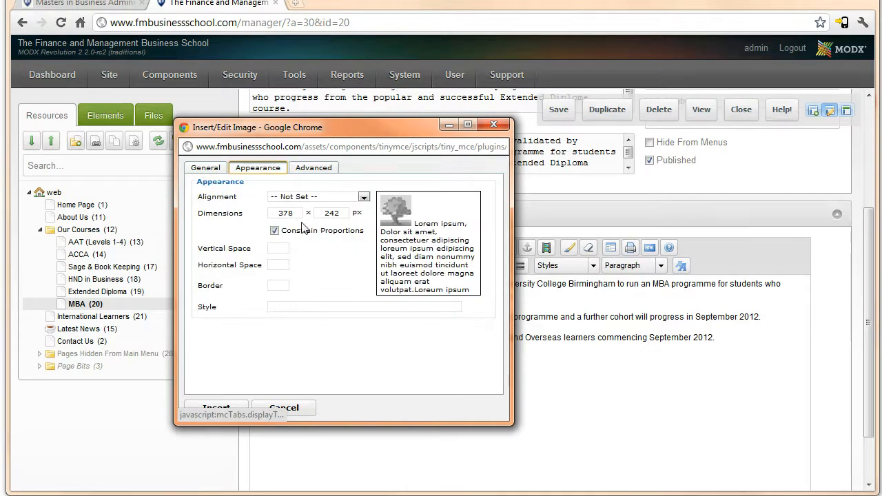
left_click(362, 197)
left_click(362, 199)
left_click(314, 168)
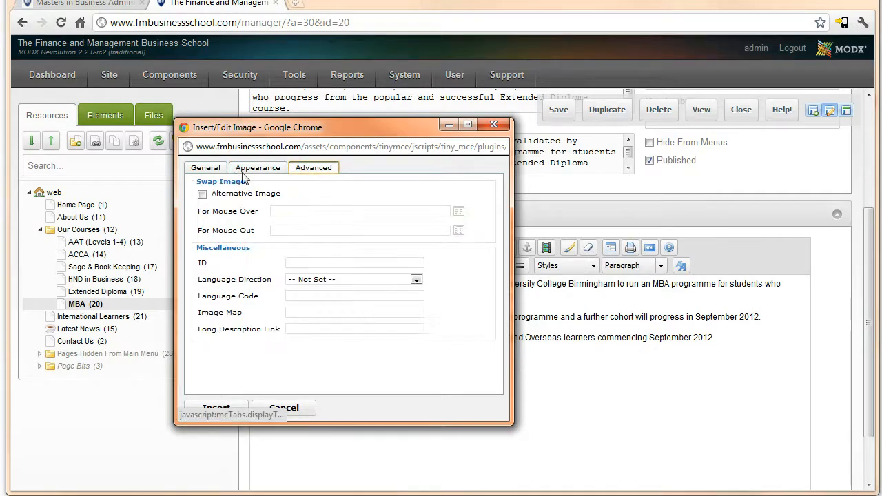
left_click(206, 168)
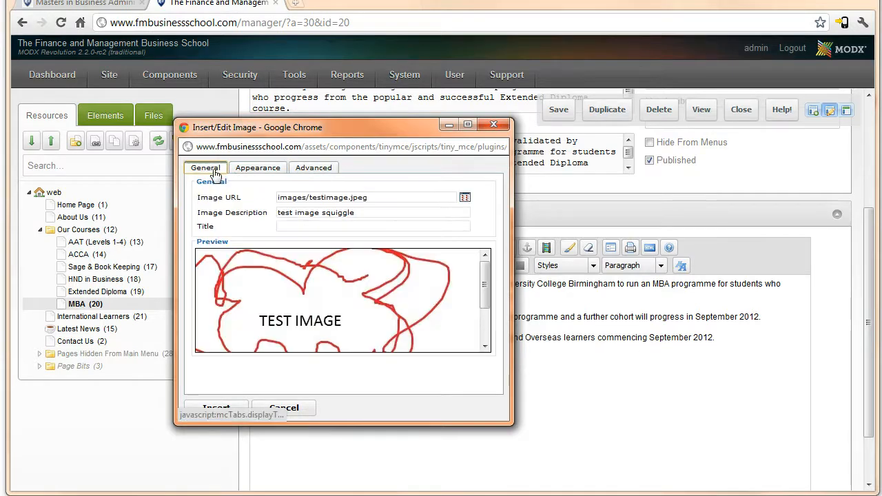
left_click(231, 401)
left_click(399, 397)
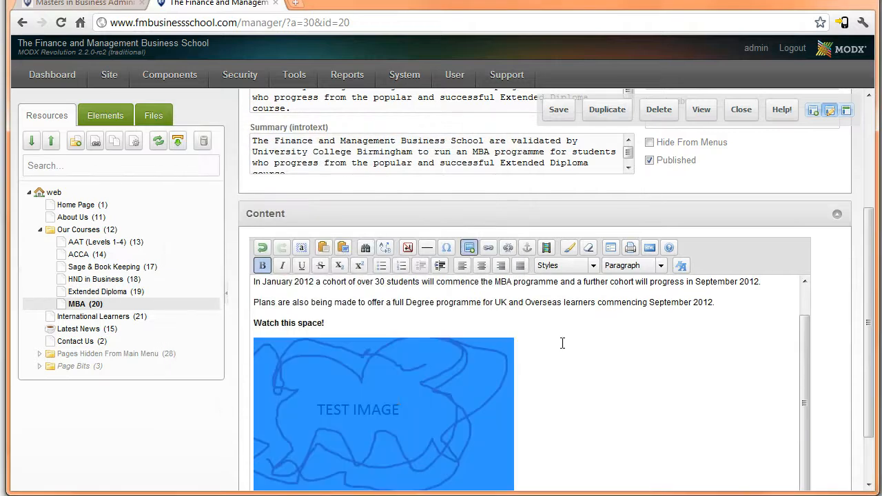
left_click(557, 108)
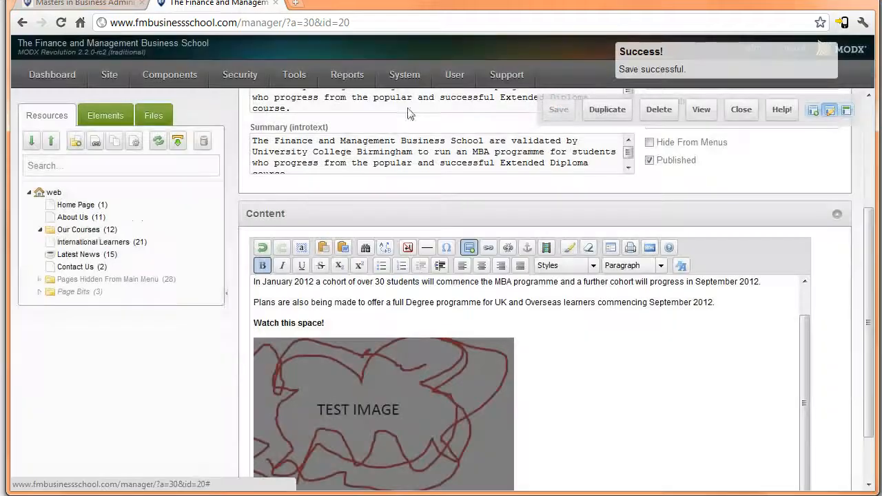
Reload the live MBA page and examine the inserted test image below the text, comparing it with the manager's content.
left_click(97, 4)
left_click(187, 25)
key("Return")
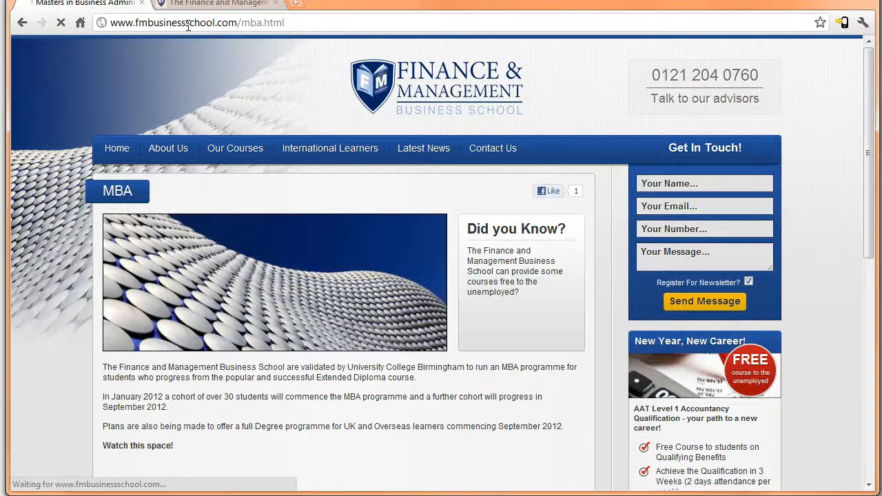
scroll(252, 368, "down", 3)
double_click(312, 366)
left_click(312, 365)
left_click(213, 3)
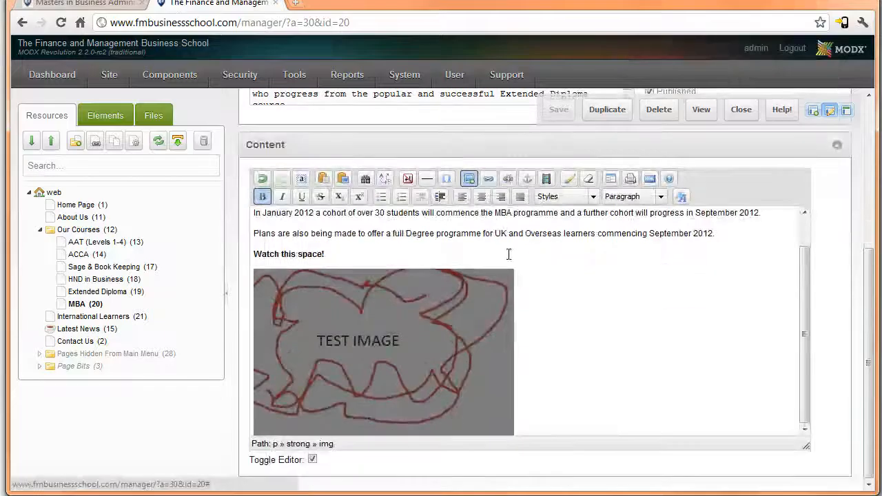
left_click(96, 4)
left_click_drag(346, 192, 282, 186)
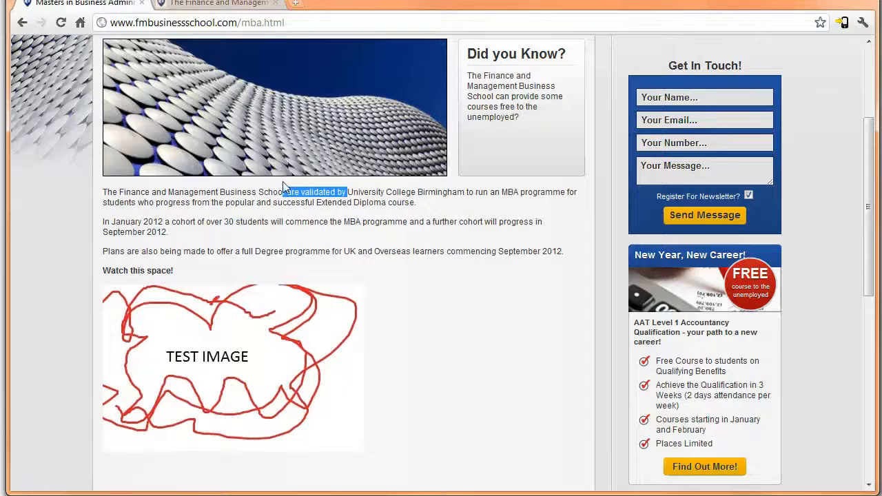
left_click(384, 246)
scroll(384, 246, "up", 2)
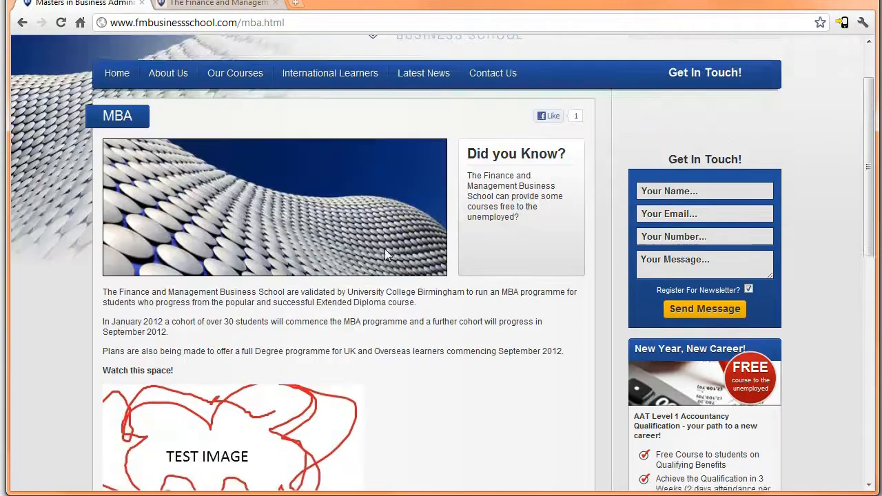
Return to the MBA page in the manager, select the test image in its content and open the link settings for it.
left_click(192, 6)
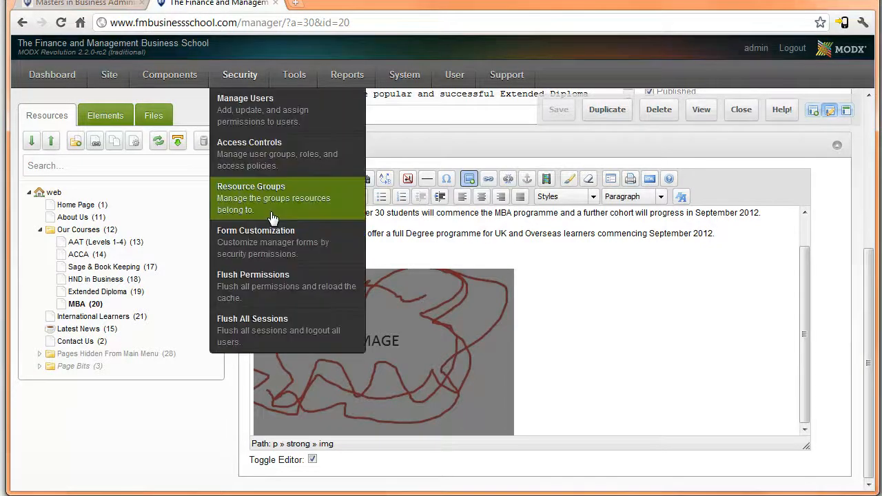
left_click(332, 254)
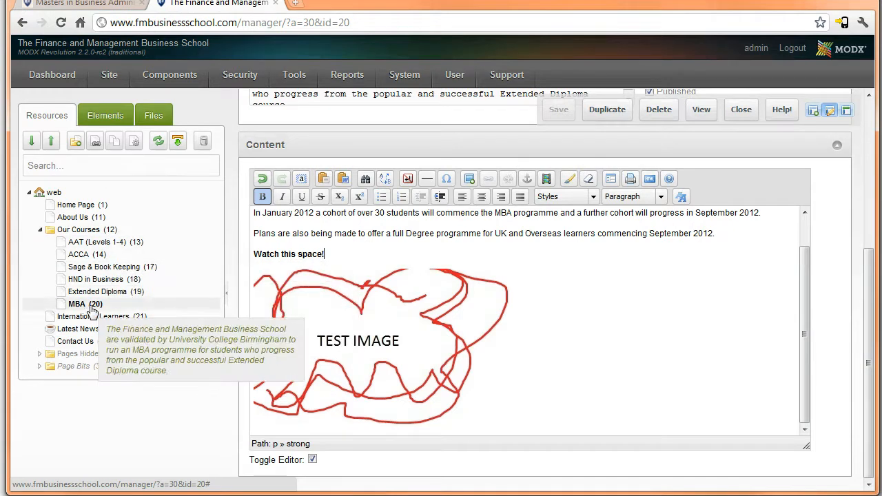
left_click_drag(337, 252, 232, 248)
left_click(659, 339)
left_click_drag(649, 358, 268, 336)
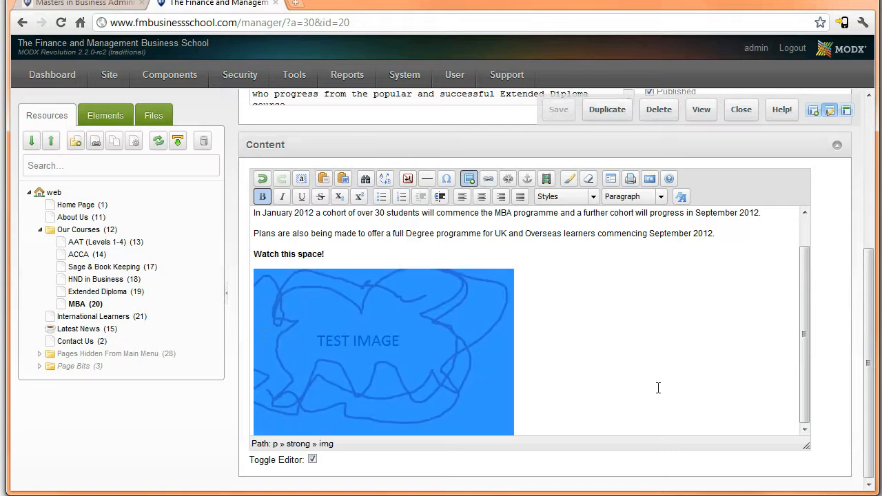
left_click(489, 179)
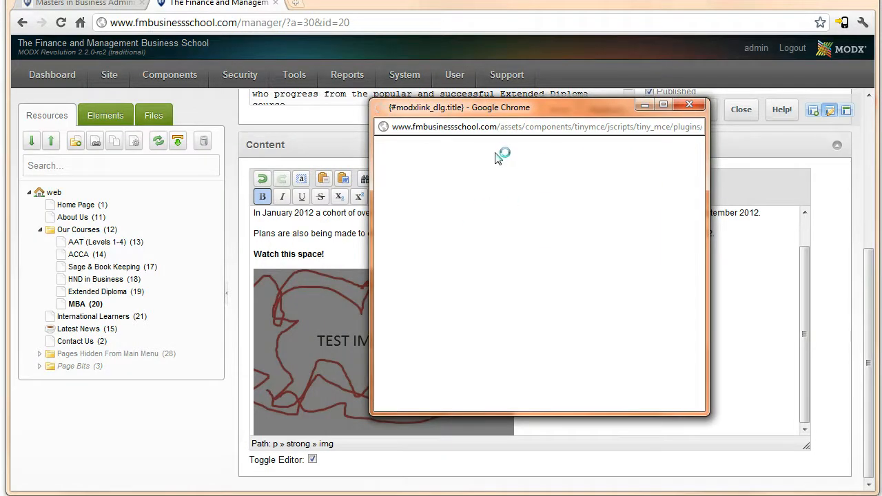
left_click_drag(512, 109, 490, 120)
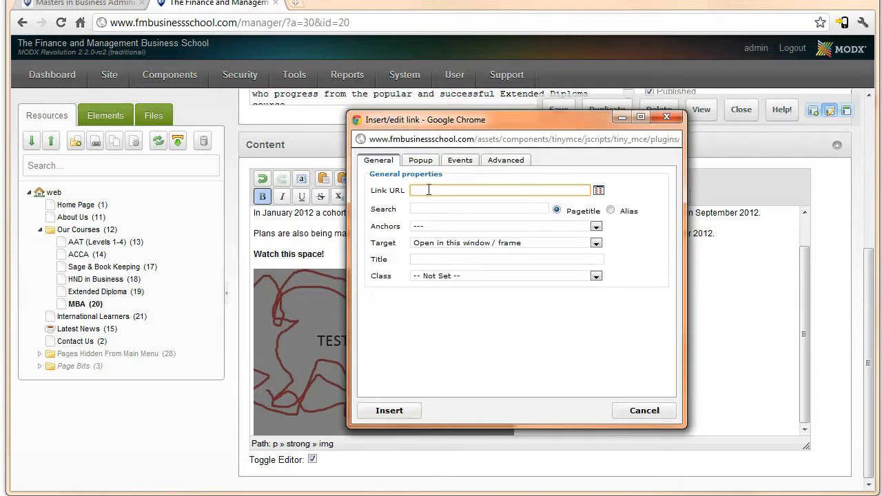
left_click(599, 192)
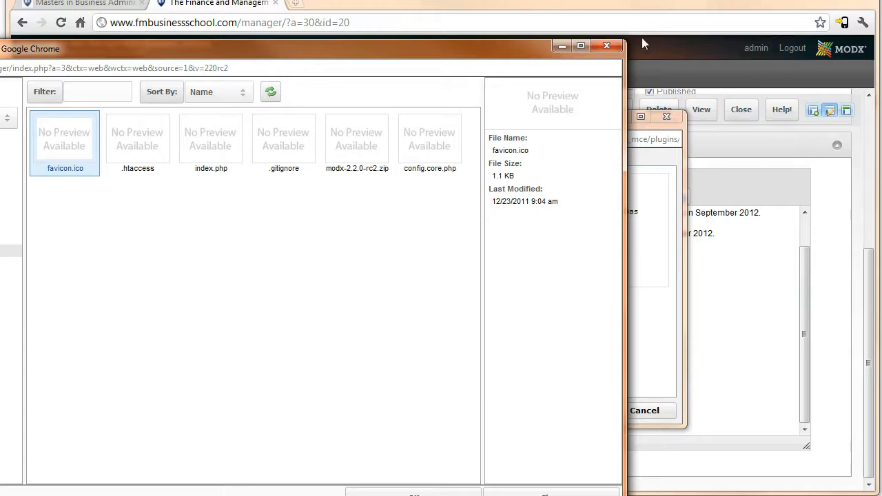
left_click(596, 45)
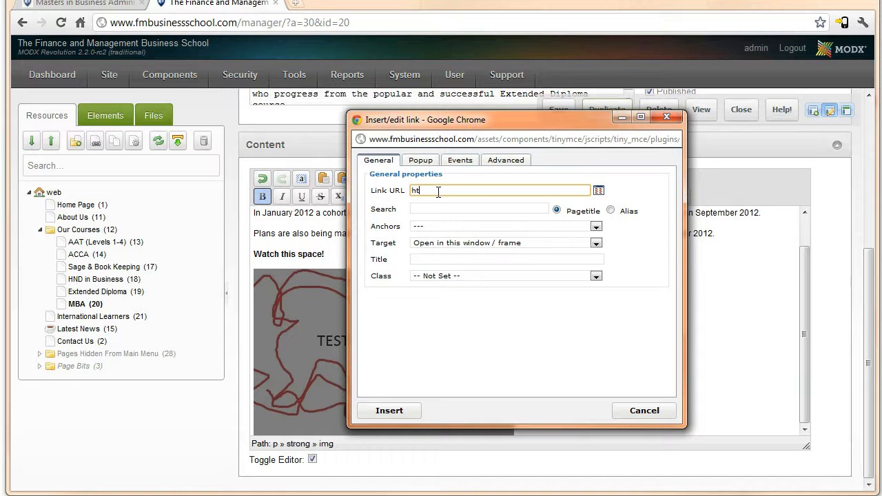
type("www.")
left_click_drag(459, 194, 23, 272)
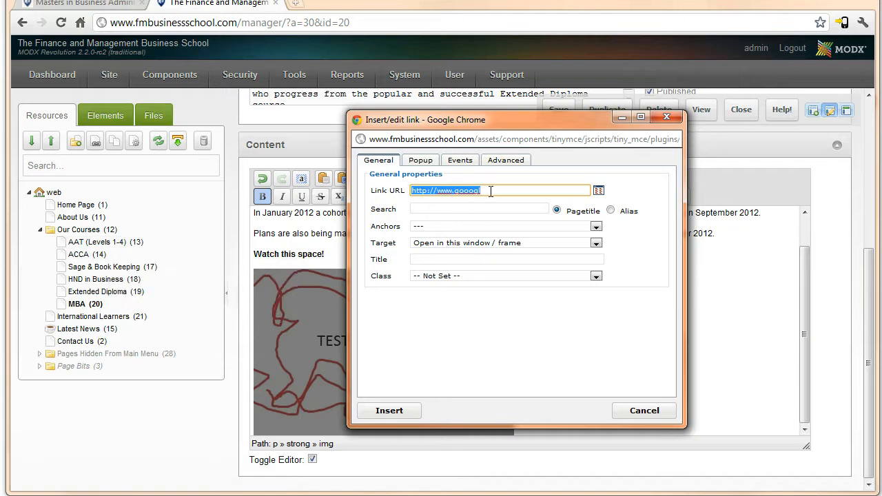
Link the test image to the AAT (Levels 1-4) page with the Link URL [[~13]], and save the MBA page.
key("BackSpace")
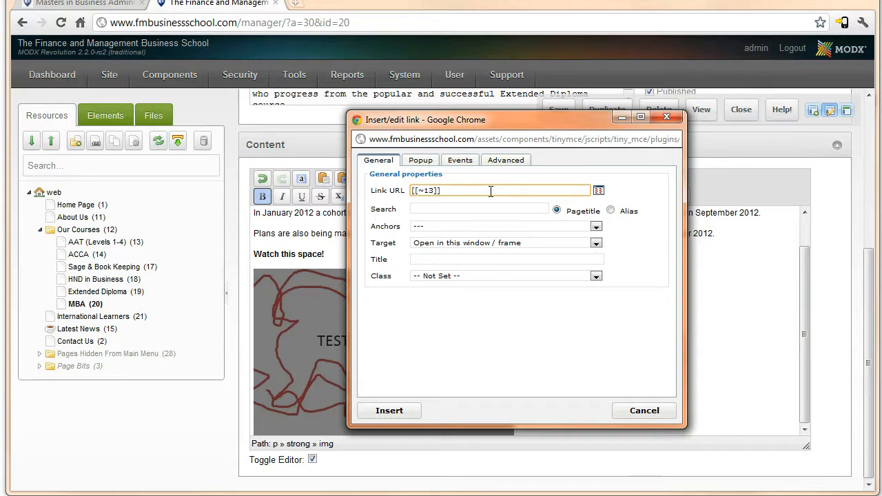
left_click(391, 411)
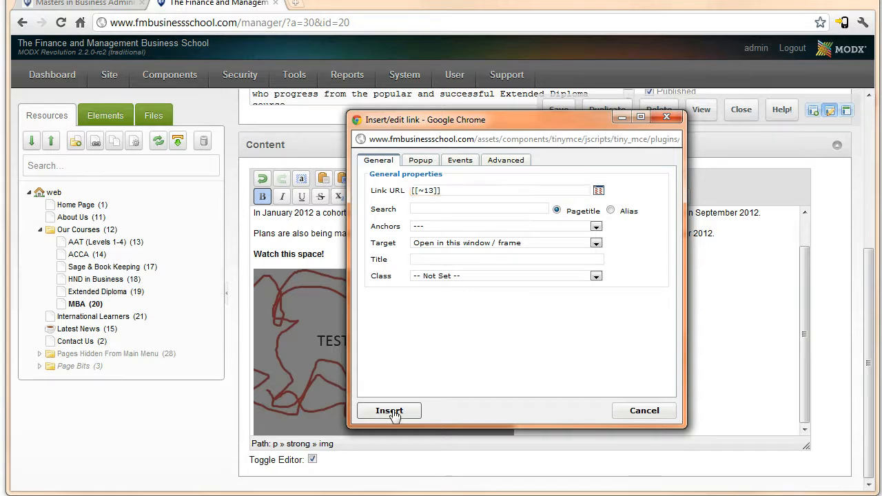
left_click(559, 110)
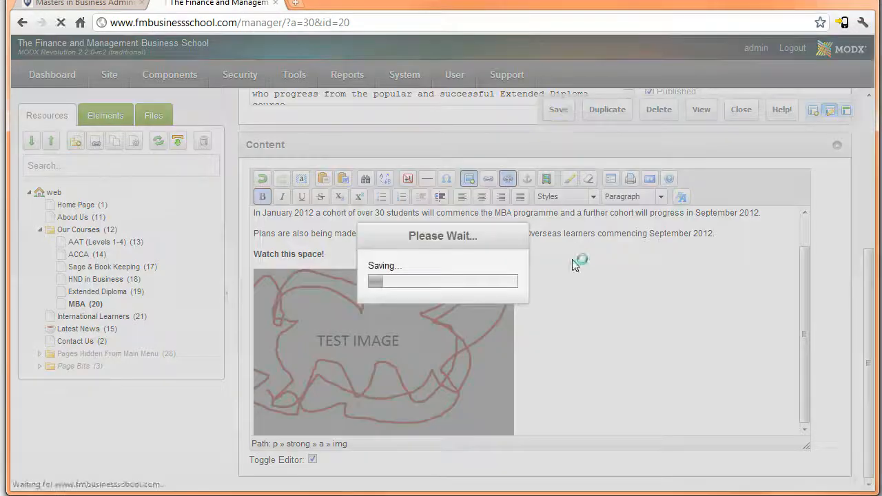
Reload the live MBA page, follow the test image's link, return to the page and highlight the "Watch this space!" text.
left_click(115, 4)
left_click(156, 26)
key("Return")
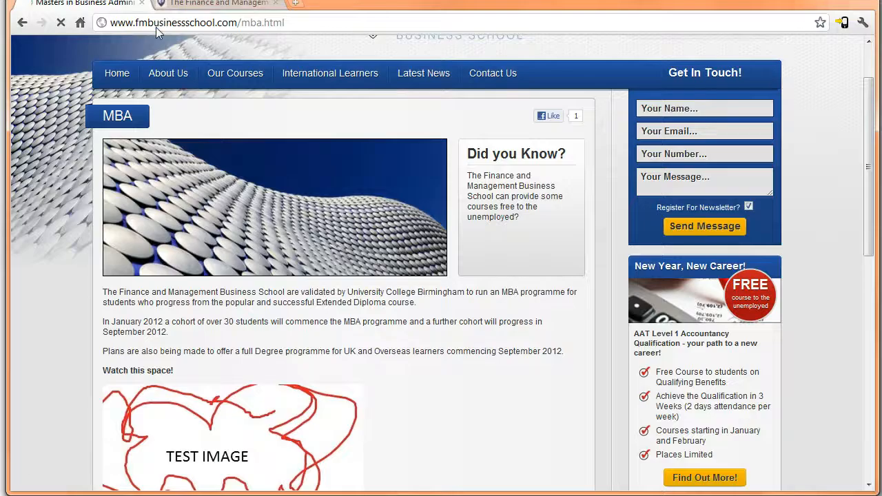
scroll(354, 339, "down", 3)
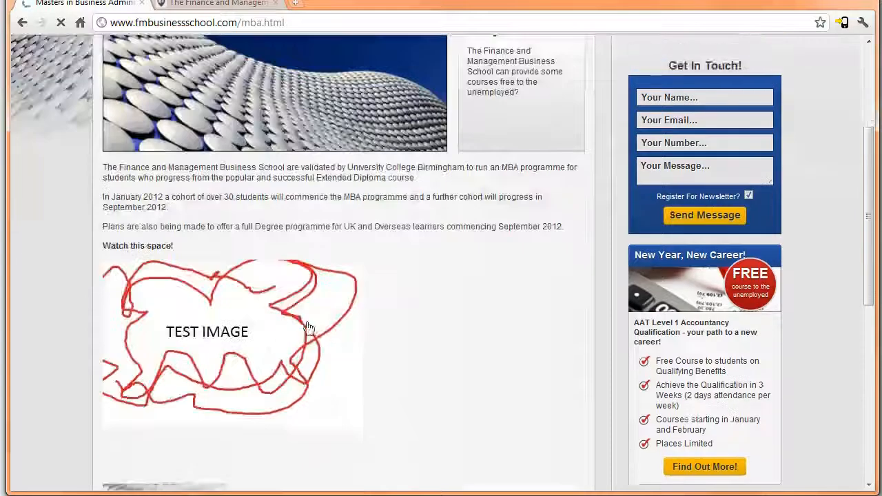
left_click(201, 328)
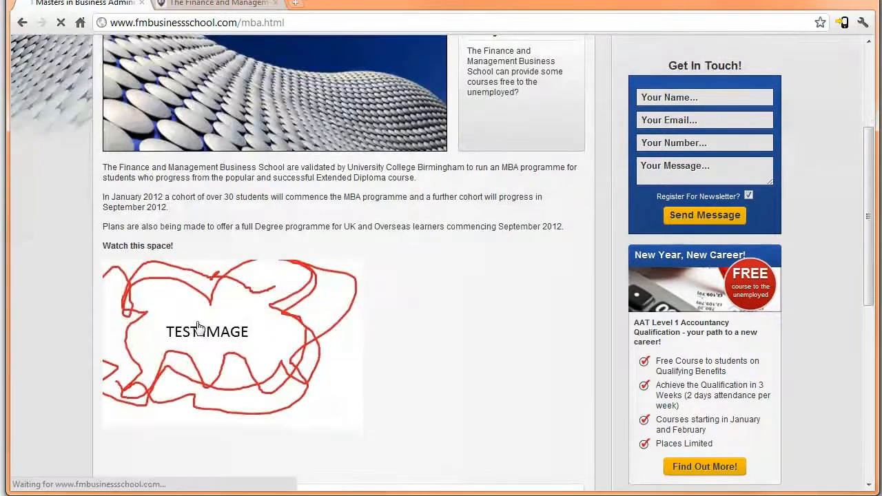
left_click(22, 23)
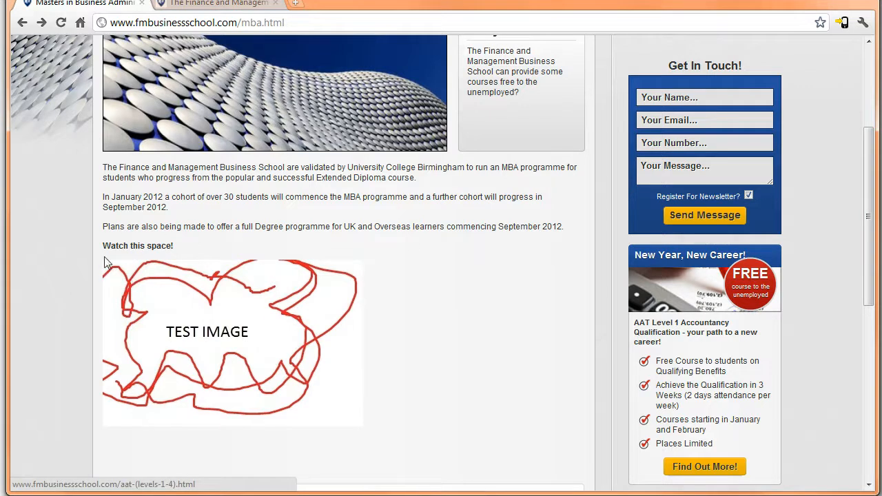
left_click_drag(104, 249, 341, 247)
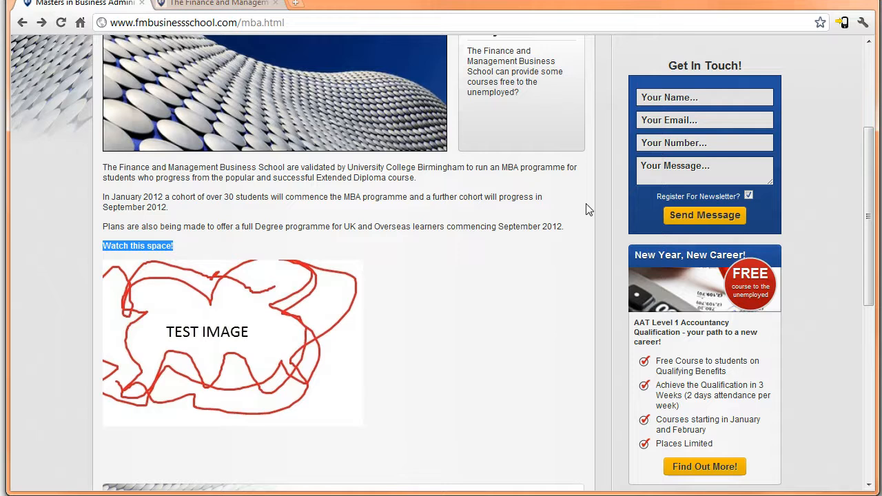
Search the web for "gimp" in a new tab and open the official GIMP site.
left_click(296, 4)
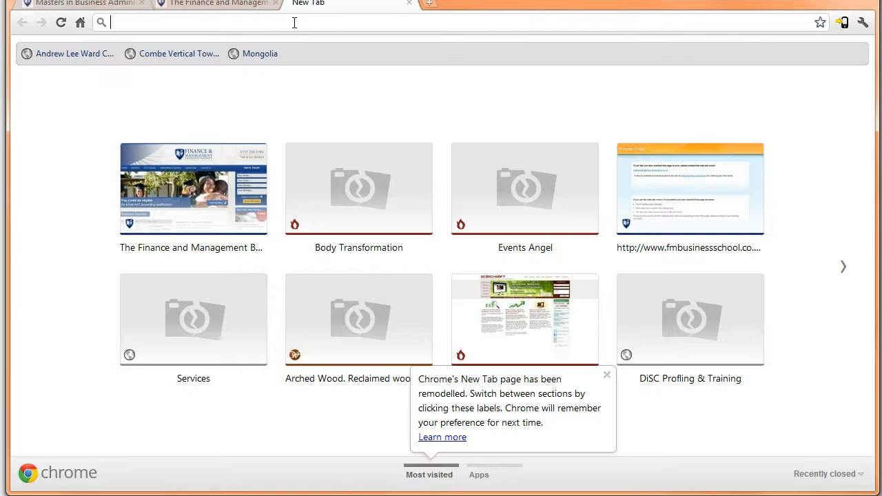
type("gimp")
key("Return")
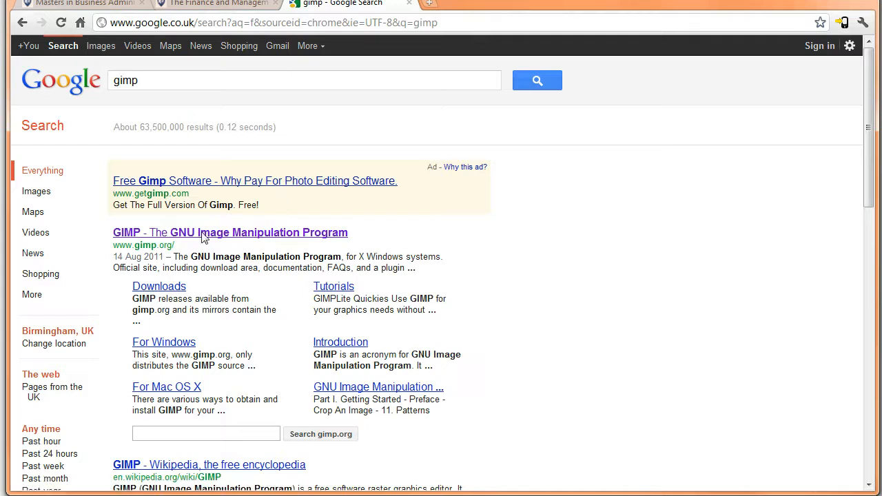
left_click(222, 236)
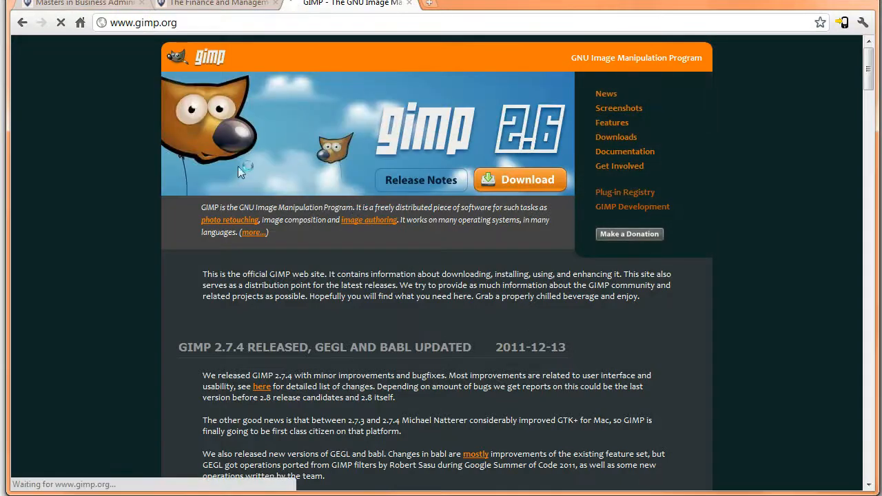
Visit paint.net, continue to the Paint.NET software site, examine its screenshot and description, and close that tab.
left_click(188, 23)
type("paint")
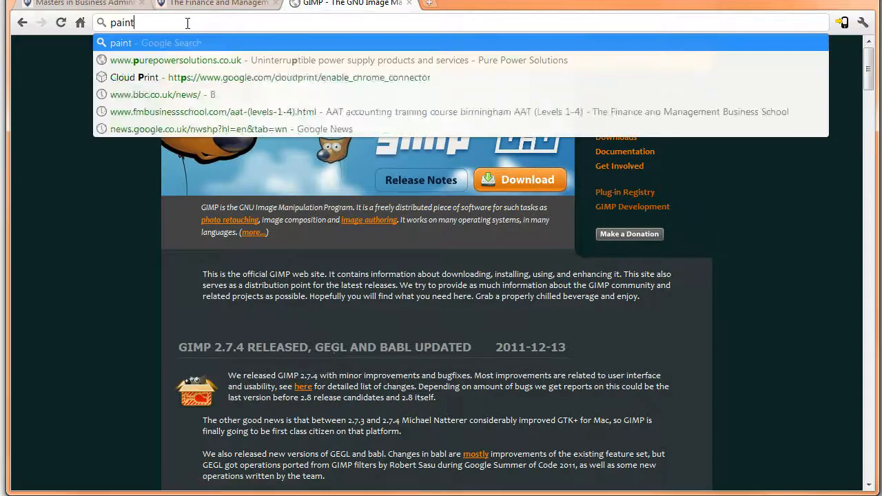
type(".net")
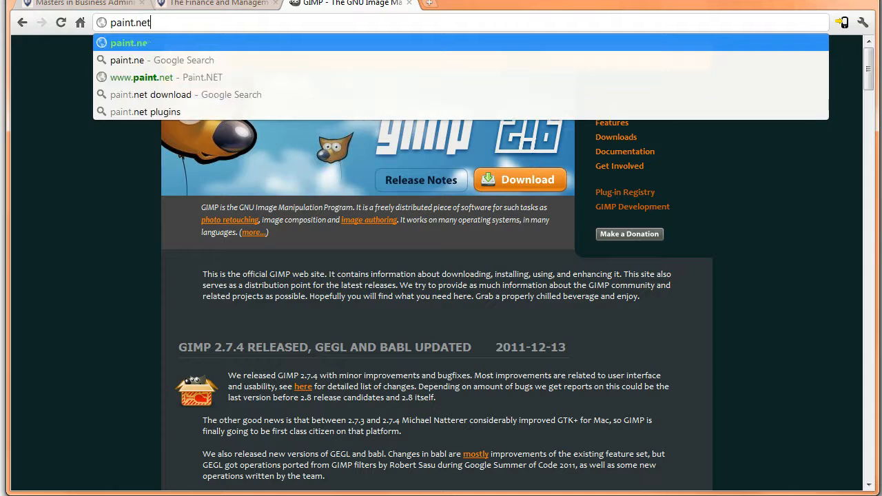
key("Return")
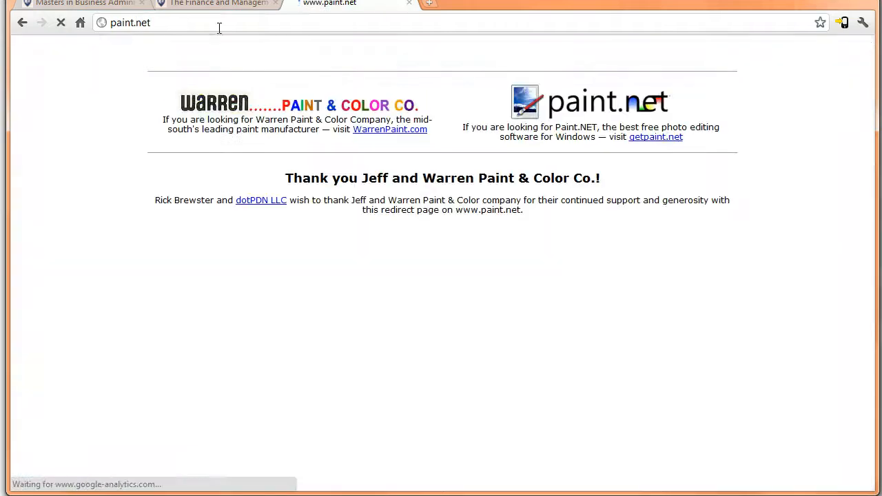
left_click(555, 114)
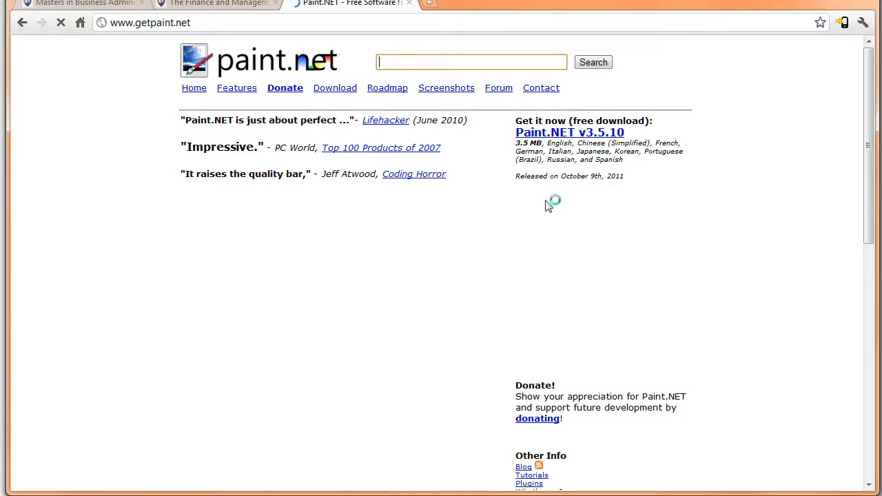
scroll(434, 155, "down", 3)
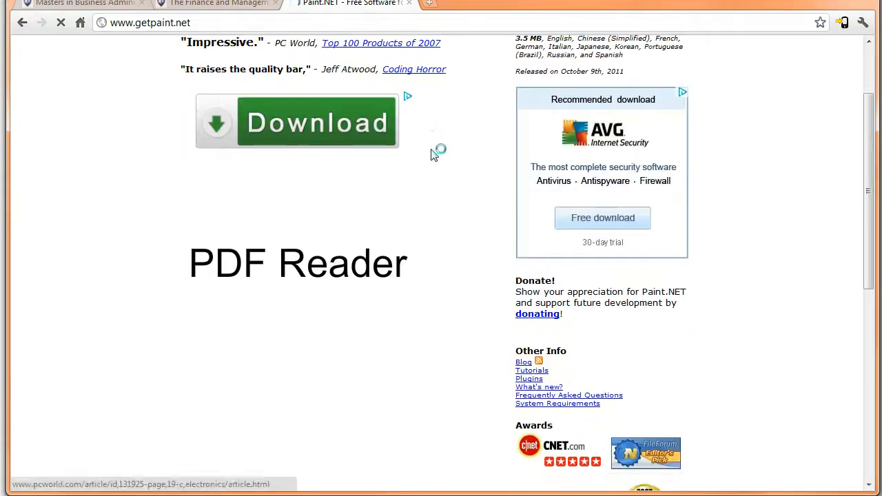
scroll(436, 152, "down", 6)
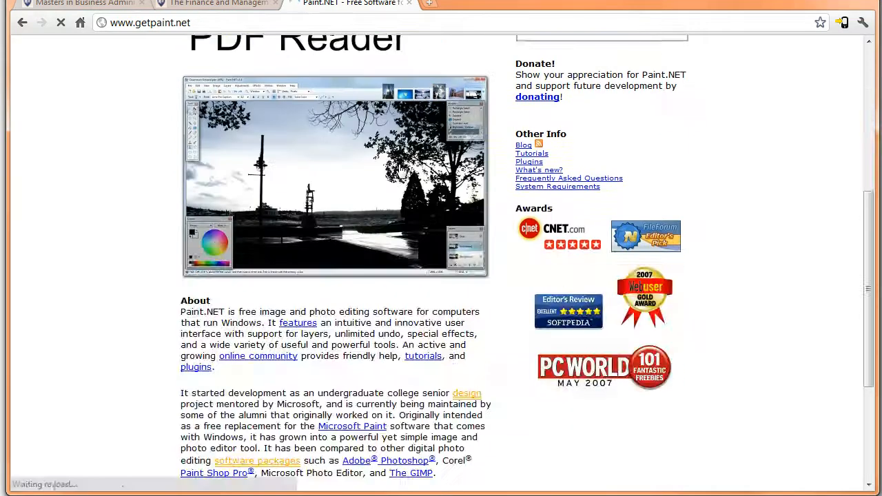
left_click(409, 4)
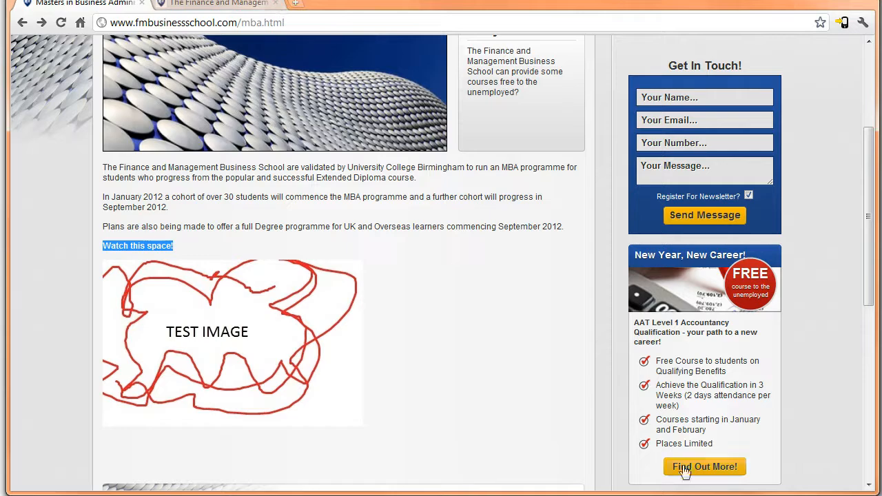